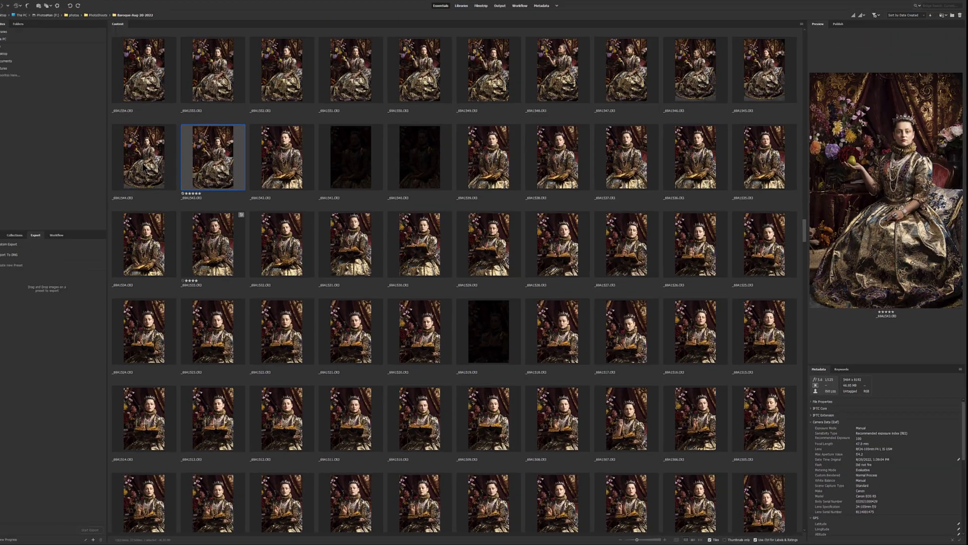
Step: Compare the full-length seated portraits _69A1543.CR3 and _69A1544.CR3, and give _69A1544.CR3 a five-star rating
{"action": "left_click", "coordinate": [145, 167]}
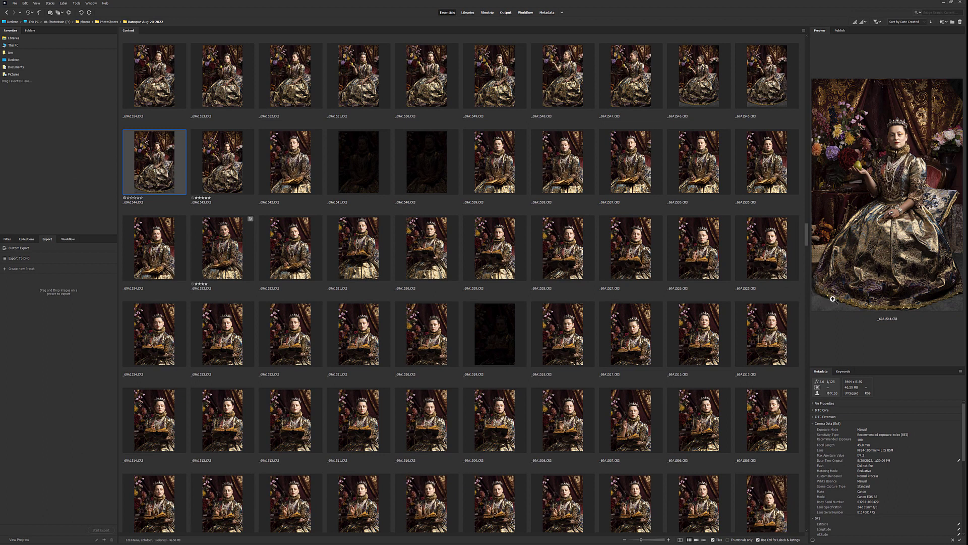
{"action": "left_click", "coordinate": [229, 167]}
{"action": "left_click", "coordinate": [185, 168]}
{"action": "left_click", "coordinate": [225, 172]}
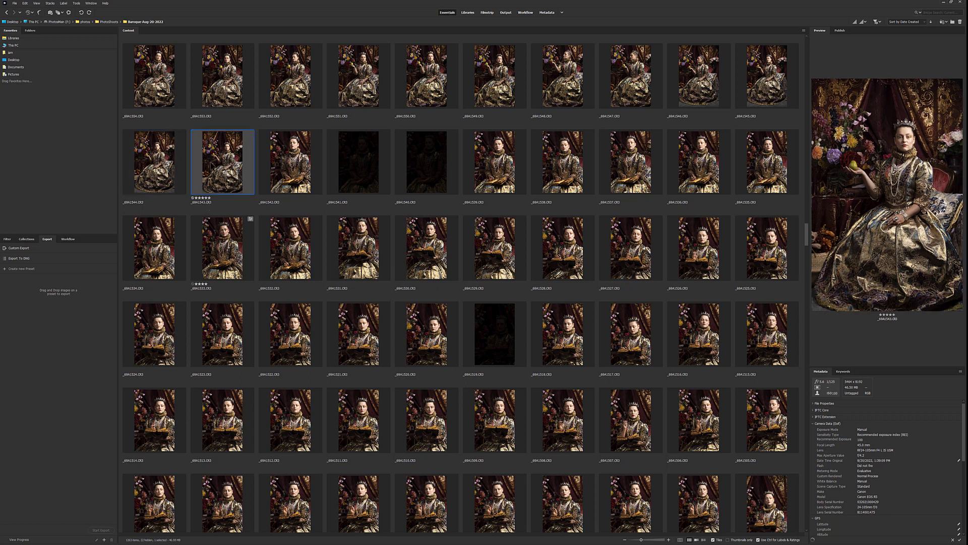
{"action": "left_click", "coordinate": [167, 168]}
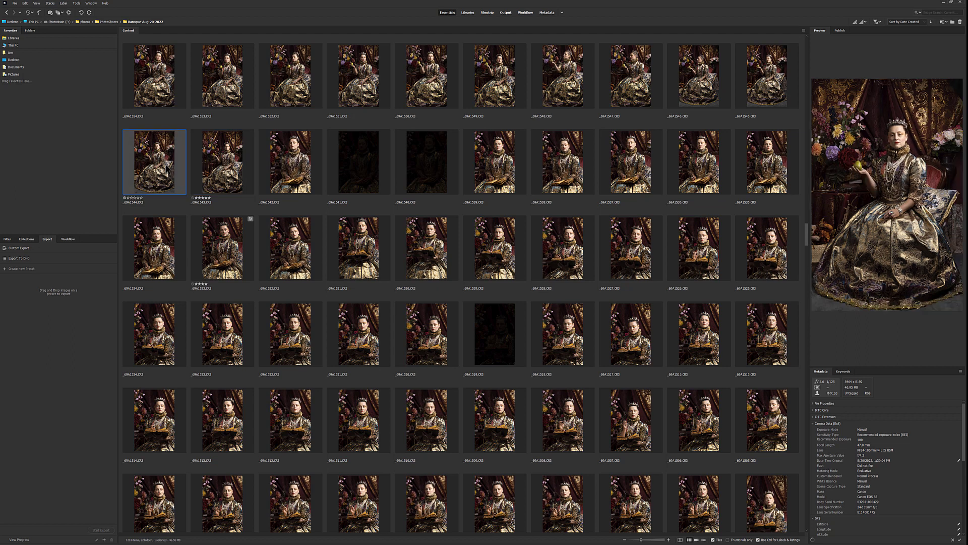
{"action": "left_click", "coordinate": [195, 166]}
{"action": "left_click", "coordinate": [164, 170]}
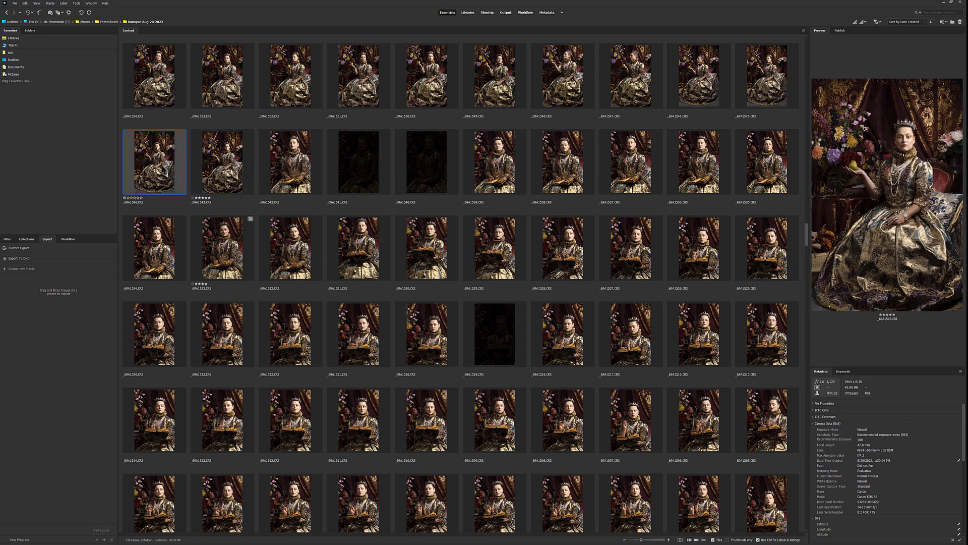
{"action": "left_click", "coordinate": [141, 198]}
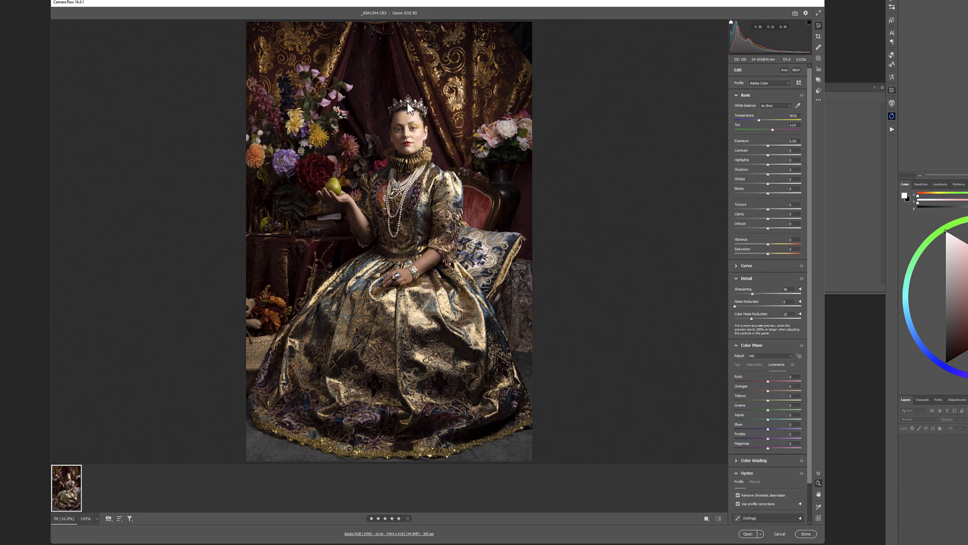
Step: Lower the raw photo's Highlights to about -85, raise Sharpening to about 67, and slightly brighten the orange and yellow luminance
{"action": "left_click_drag", "start_coordinate": [768, 165], "coordinate": [737, 166]}
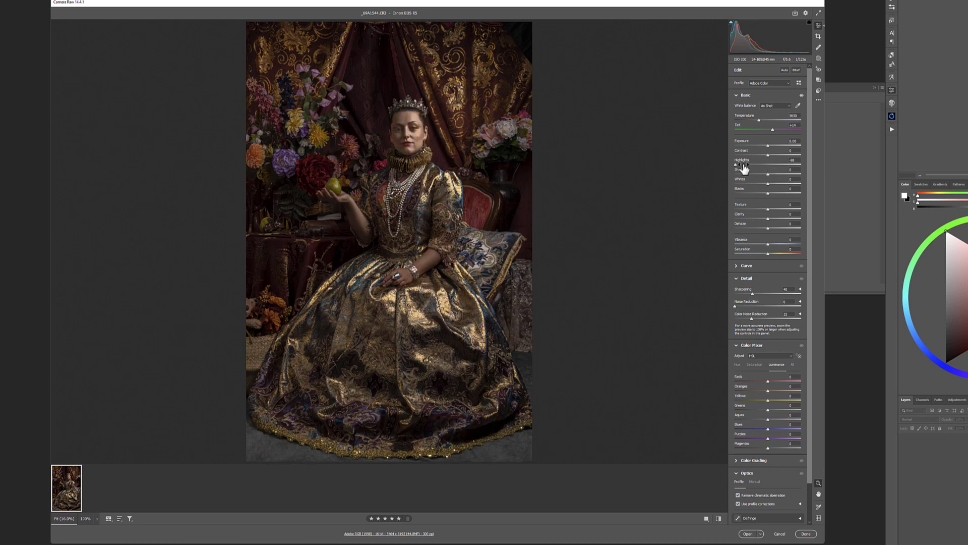
{"action": "left_click_drag", "start_coordinate": [739, 168], "coordinate": [741, 170]}
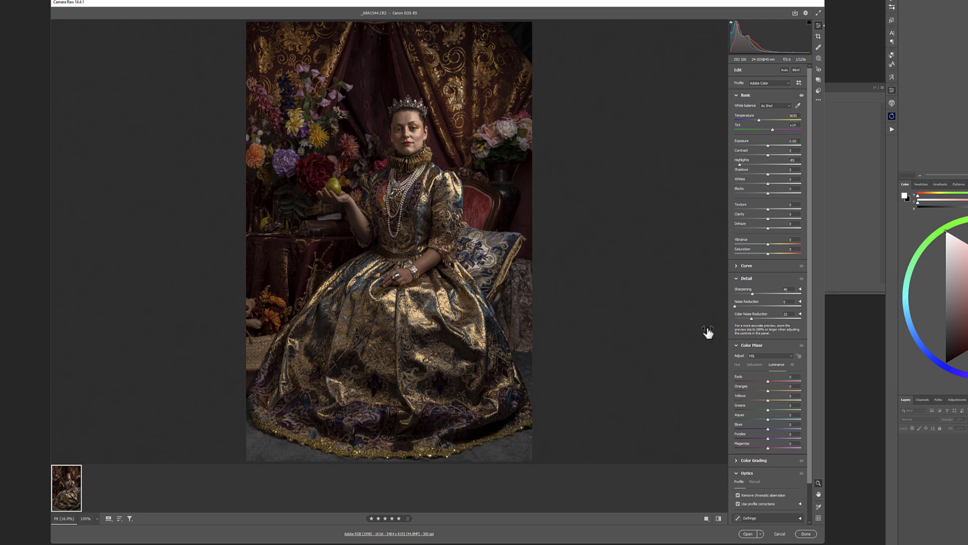
{"action": "left_click_drag", "start_coordinate": [752, 294], "coordinate": [765, 295]}
{"action": "left_click_drag", "start_coordinate": [769, 392], "coordinate": [771, 403]}
Step: Keep the workflow output at Adobe RGB (1998), 16 Bits/Channel and 300 pixels/inch, and open the raw photo in Photoshop
{"action": "left_click", "coordinate": [389, 534]}
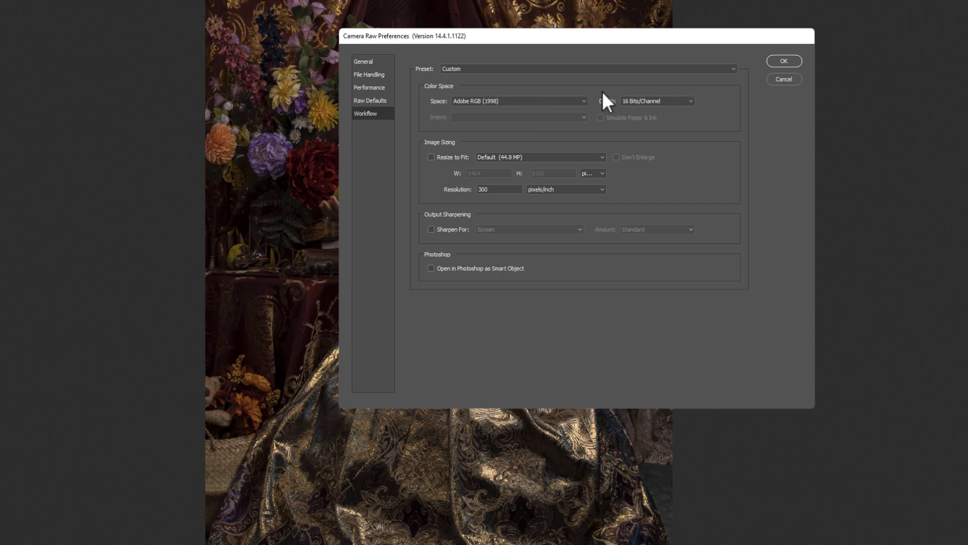
{"action": "left_click", "coordinate": [782, 62]}
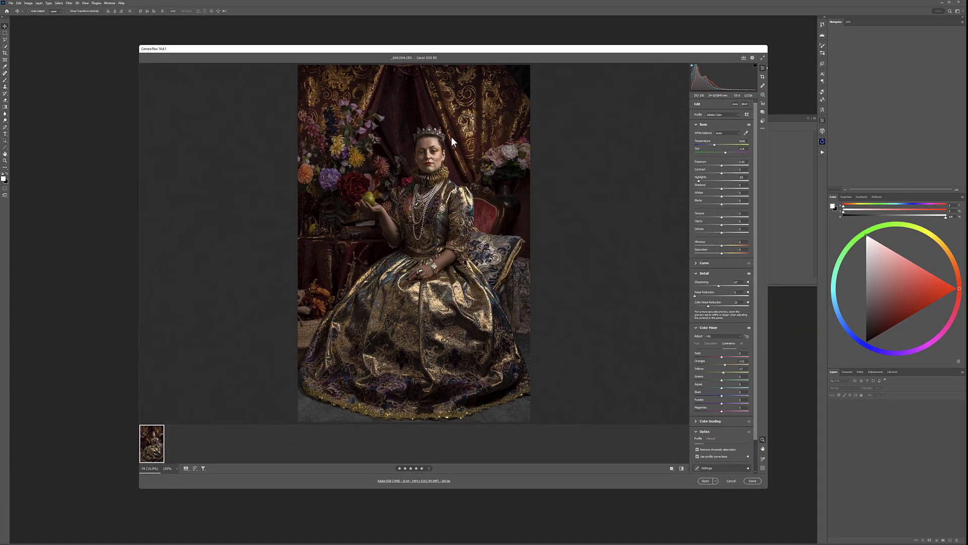
{"action": "left_click", "coordinate": [701, 481]}
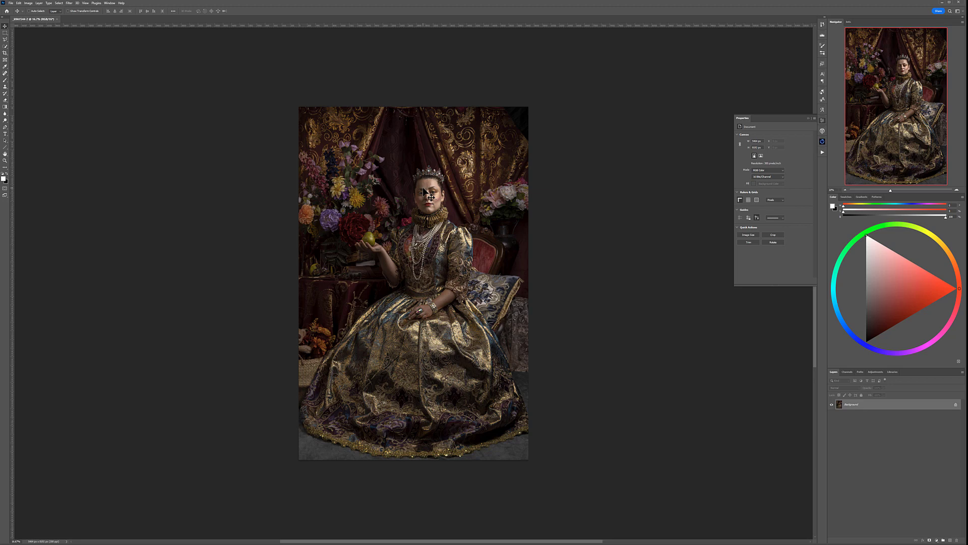
Step: Extend the canvas slightly above the portrait to a height of about 8324 px, using a content-aware crop
{"action": "scroll", "coordinate": [426, 192], "scroll_direction": "up", "scroll_amount": 2}
{"action": "scroll", "coordinate": [425, 192], "scroll_direction": "up", "scroll_amount": 10}
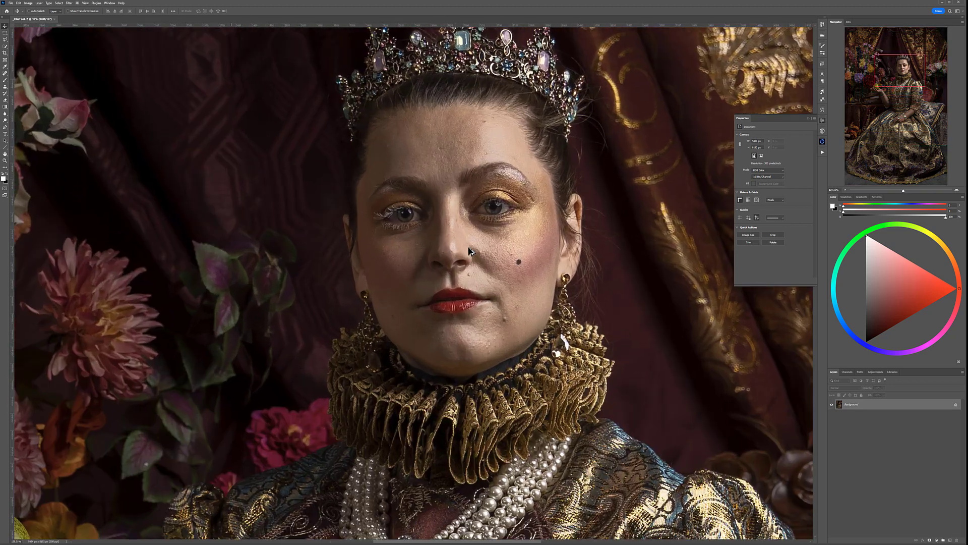
{"action": "scroll", "coordinate": [470, 250], "scroll_direction": "down", "scroll_amount": 4}
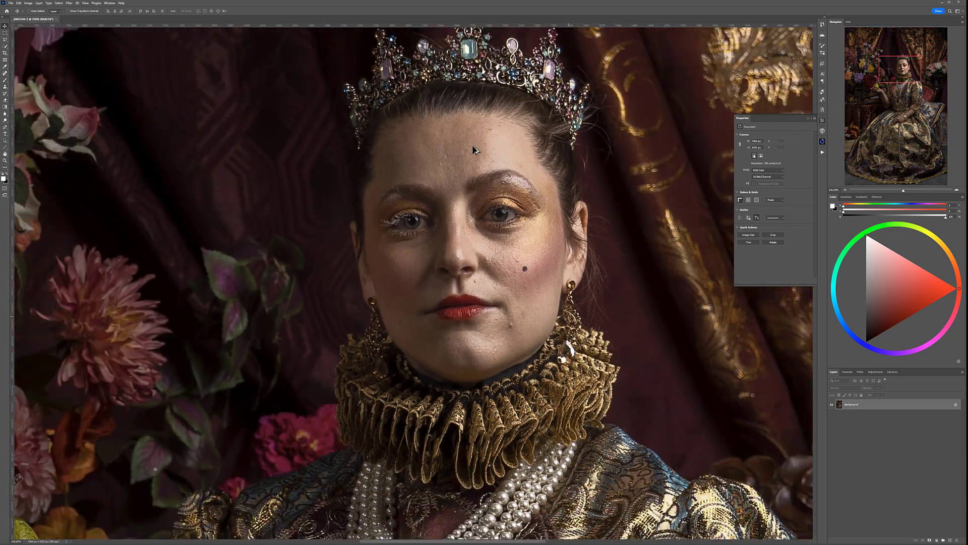
{"action": "scroll", "coordinate": [507, 288], "scroll_direction": "down", "scroll_amount": 6}
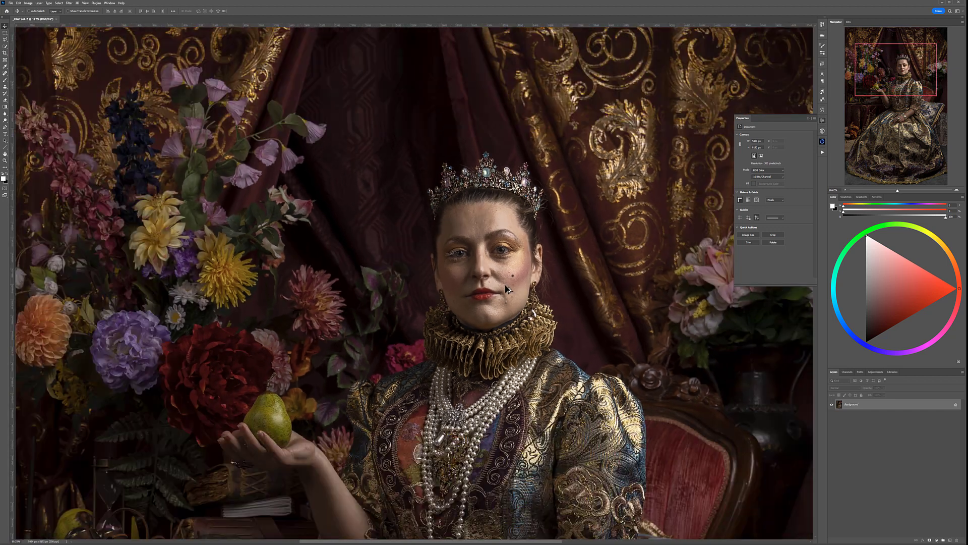
{"action": "left_click_drag", "start_coordinate": [510, 354], "coordinate": [475, 235]}
{"action": "scroll", "coordinate": [476, 240], "scroll_direction": "down", "scroll_amount": 2}
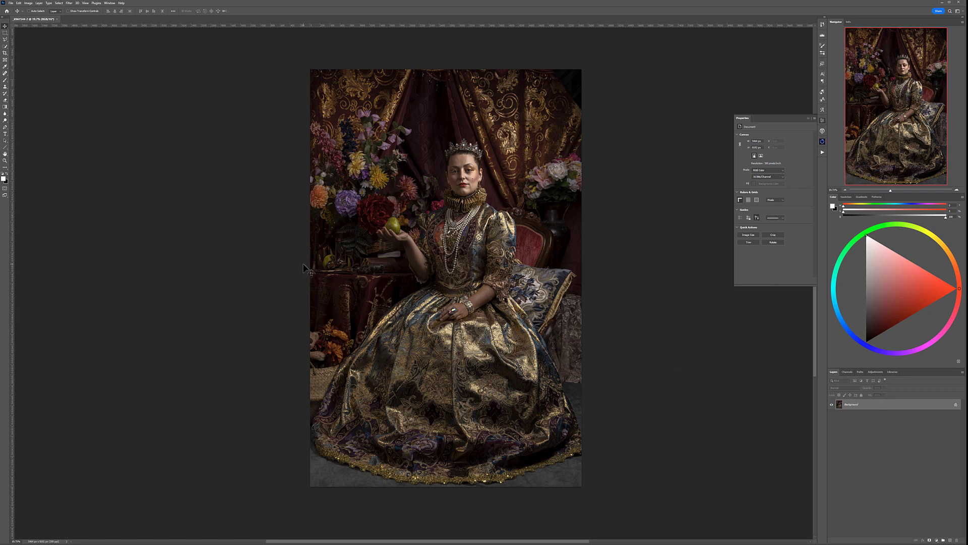
{"action": "left_click", "coordinate": [6, 53]}
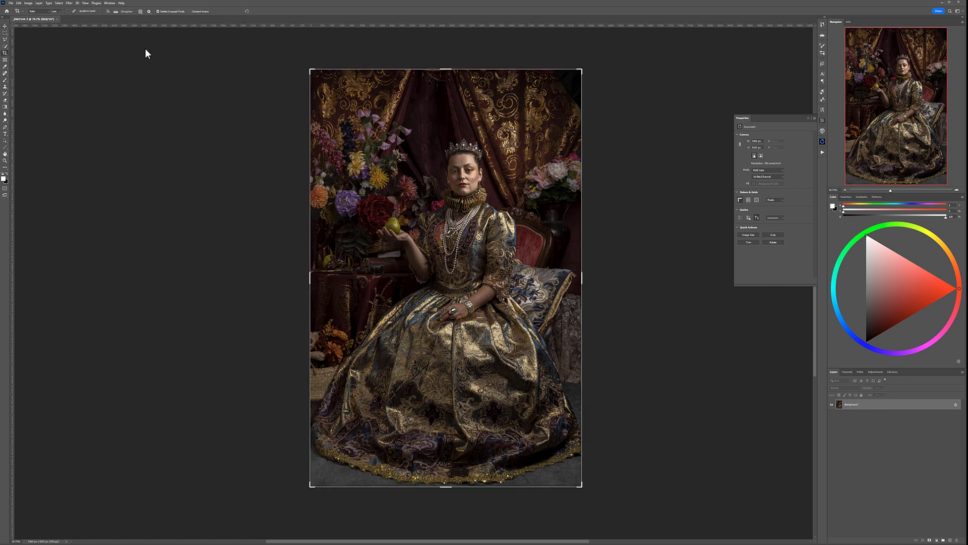
{"action": "left_click_drag", "start_coordinate": [446, 68], "coordinate": [447, 66]}
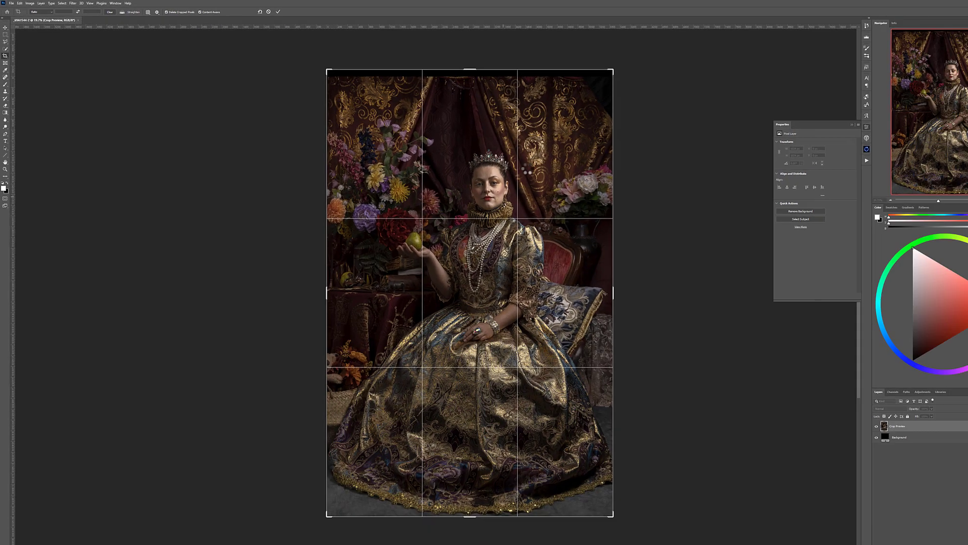
{"action": "key", "text": "Return"}
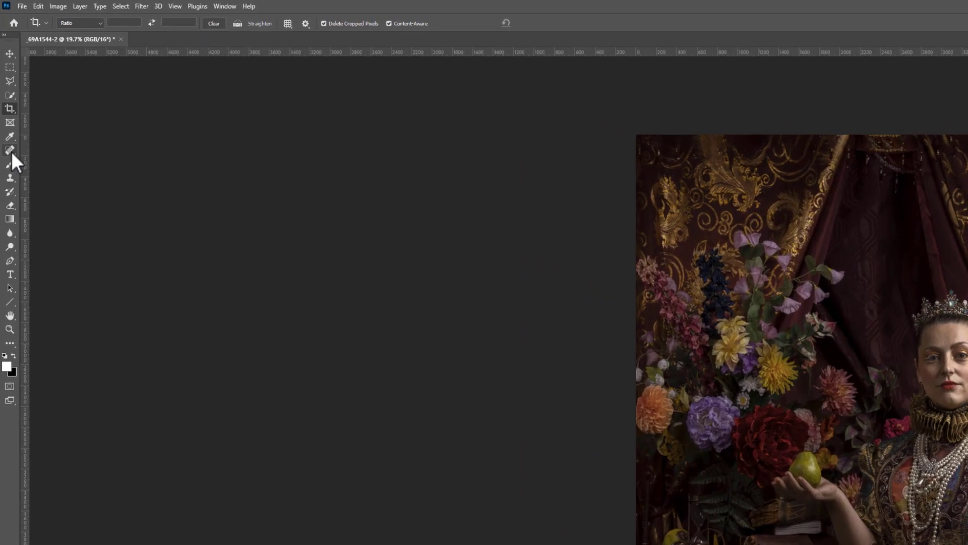
Step: Patch the dark upper-right corner of the backdrop with gold-patterned curtain from the upper left, and deselect it
{"action": "left_click", "coordinate": [6, 79]}
{"action": "left_click", "coordinate": [71, 173]}
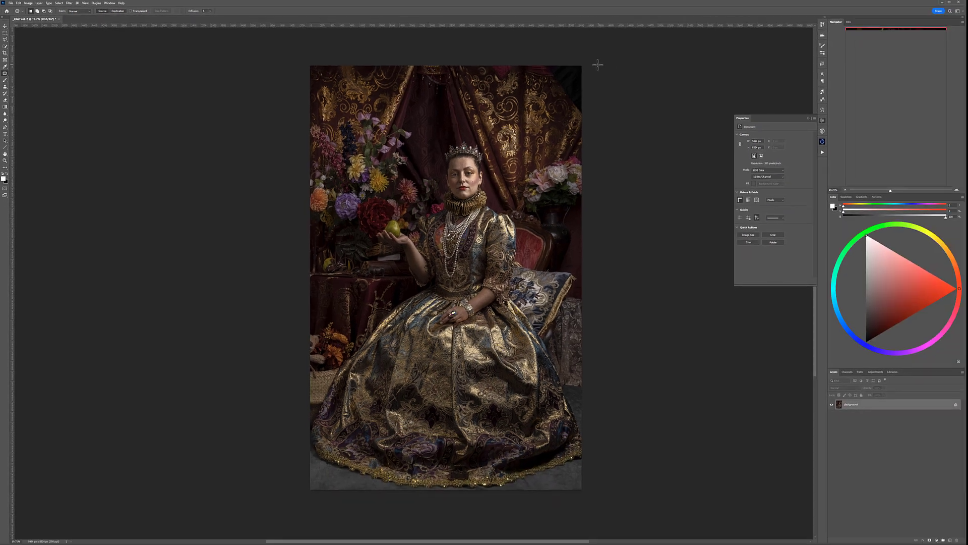
{"action": "mouse_move", "coordinate": [547, 62]}
{"action": "left_mouse_down"}
{"action": "mouse_move", "coordinate": [589, 123]}
{"action": "mouse_move", "coordinate": [587, 62]}
{"action": "left_mouse_up"}
{"action": "left_click_drag", "start_coordinate": [582, 95], "coordinate": [343, 94]}
{"action": "key", "text": "ctrl+d"}
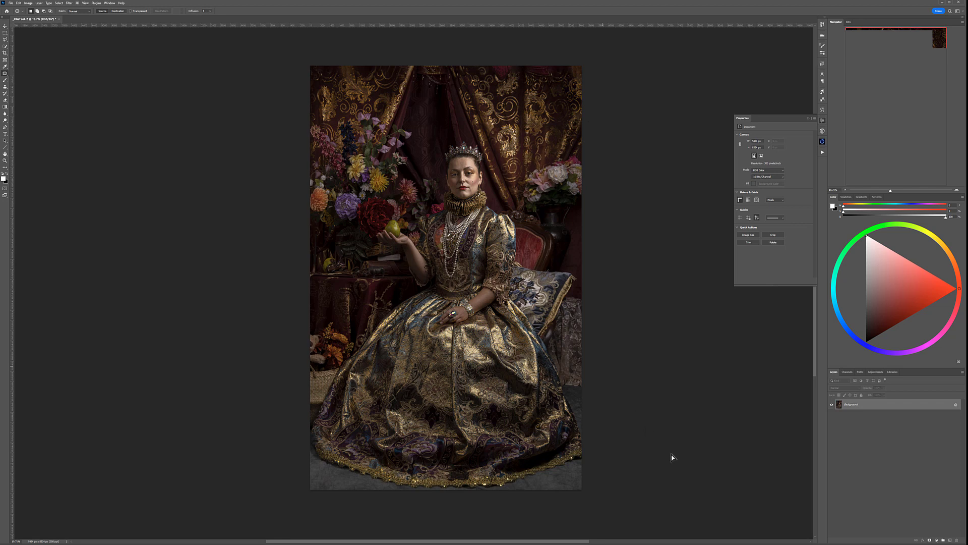
Step: Add an empty layer named "touch up" above the background and activate the Spot Healing Brush for it
{"action": "left_click", "coordinate": [951, 540]}
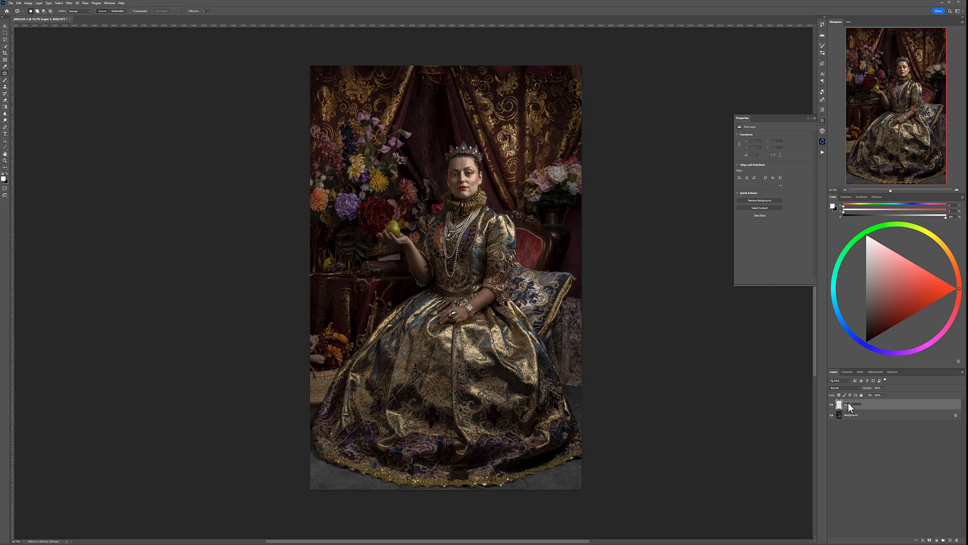
{"action": "left_click", "coordinate": [872, 407]}
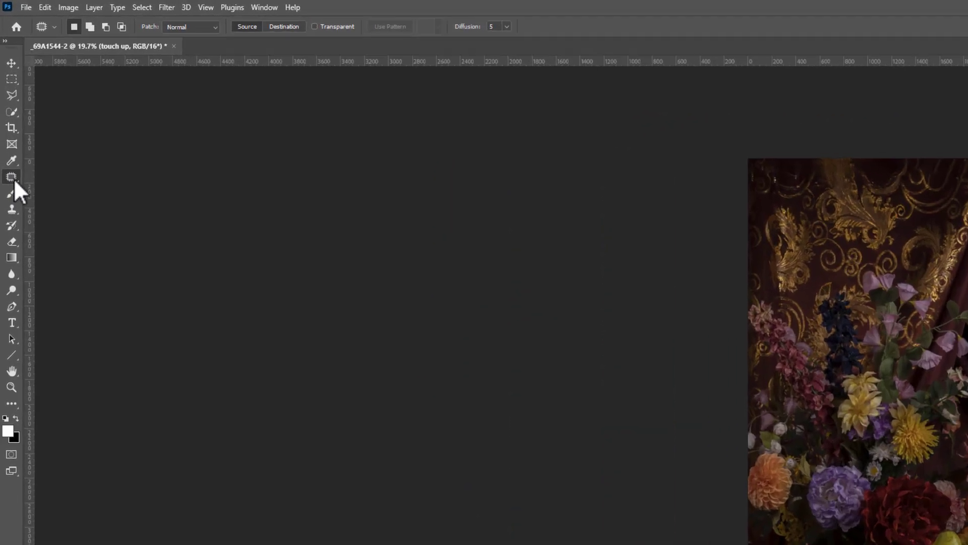
{"action": "right_click", "coordinate": [14, 178]}
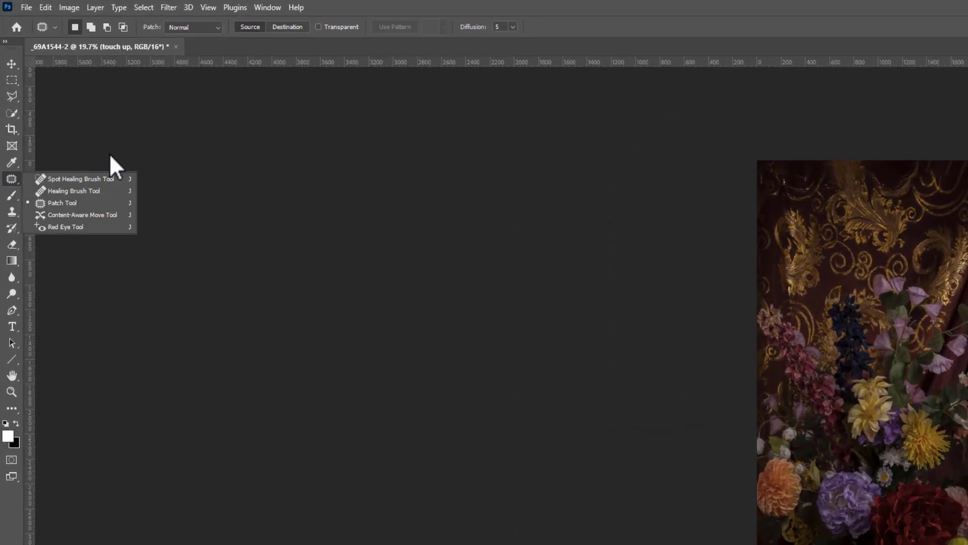
{"action": "left_click", "coordinate": [78, 180]}
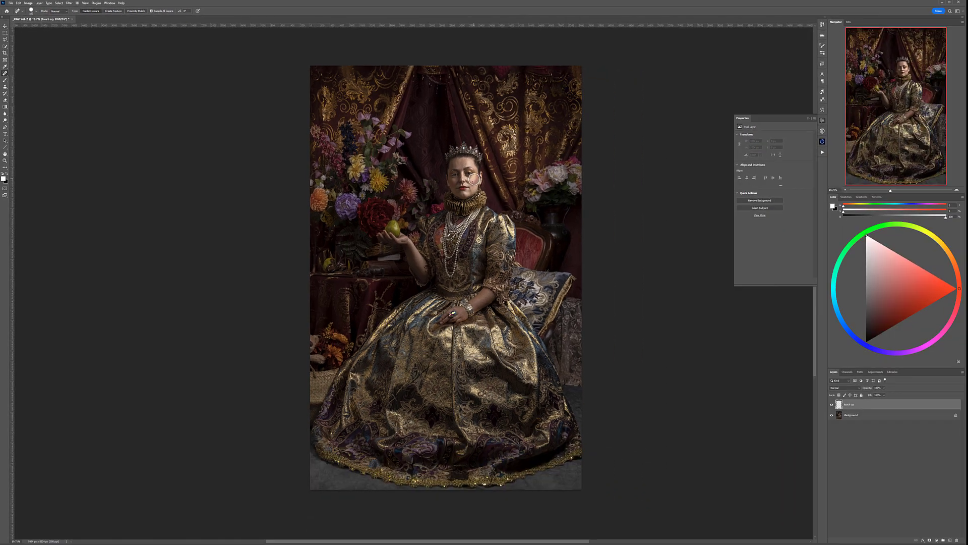
Step: Heal the creases and small spots on the woman's forehead with a reduced Spot Healing Brush
{"action": "scroll", "coordinate": [474, 171], "scroll_direction": "up", "scroll_amount": 4}
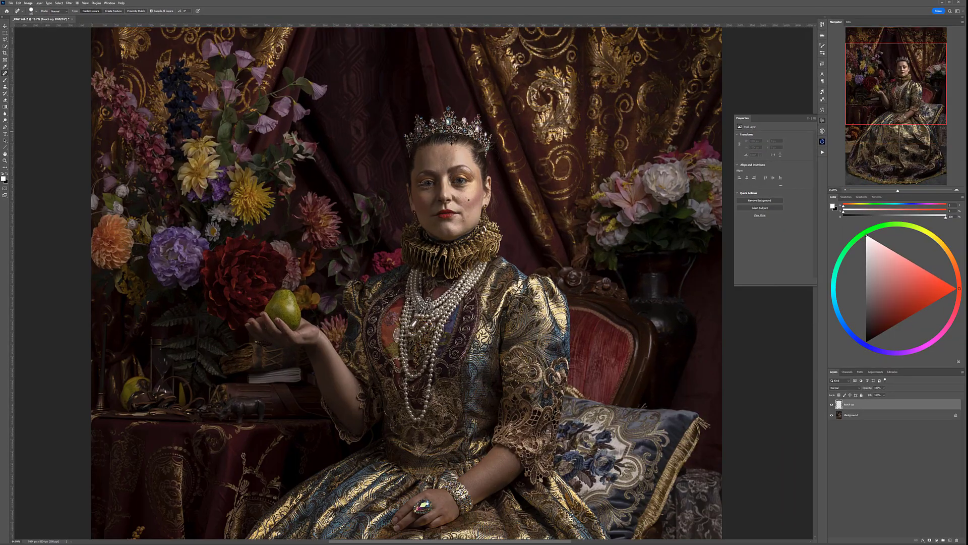
{"action": "scroll", "coordinate": [442, 166], "scroll_direction": "up", "scroll_amount": 2}
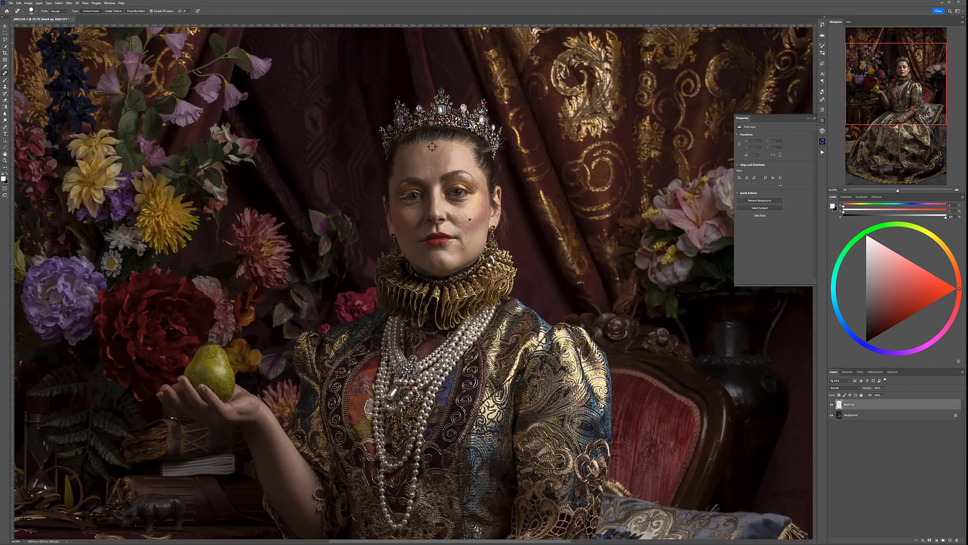
{"action": "scroll", "coordinate": [439, 161], "scroll_direction": "up", "scroll_amount": 4}
{"action": "scroll", "coordinate": [437, 314], "scroll_direction": "up", "scroll_amount": 3}
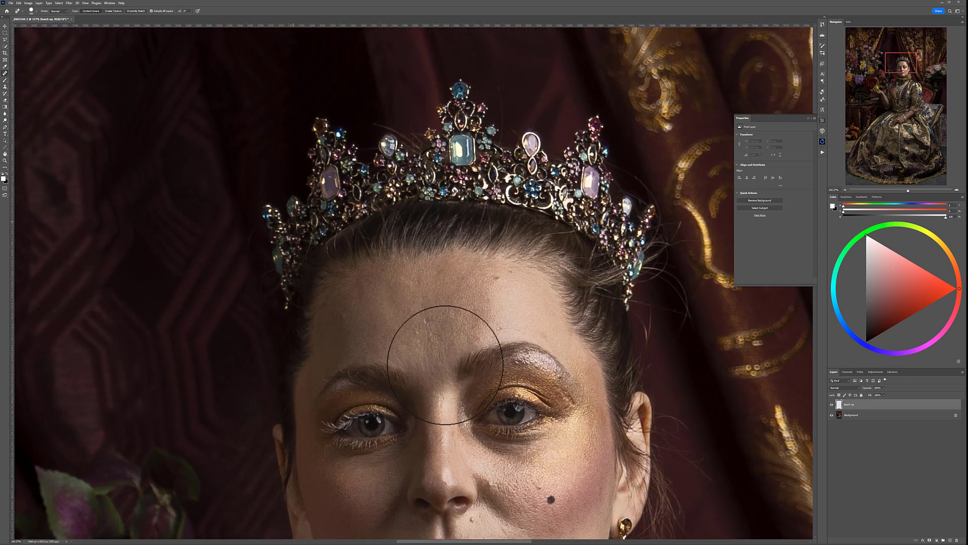
{"action": "key", "text": "bracketleft"}
{"action": "key", "text": "bracketleft"}
{"action": "key", "text": "bracketleft"}
{"action": "key", "text": "bracketleft"}
{"action": "key", "text": "bracketleft"}
{"action": "key", "text": "bracketleft"}
{"action": "key", "text": "bracketleft"}
{"action": "key", "text": "bracketleft"}
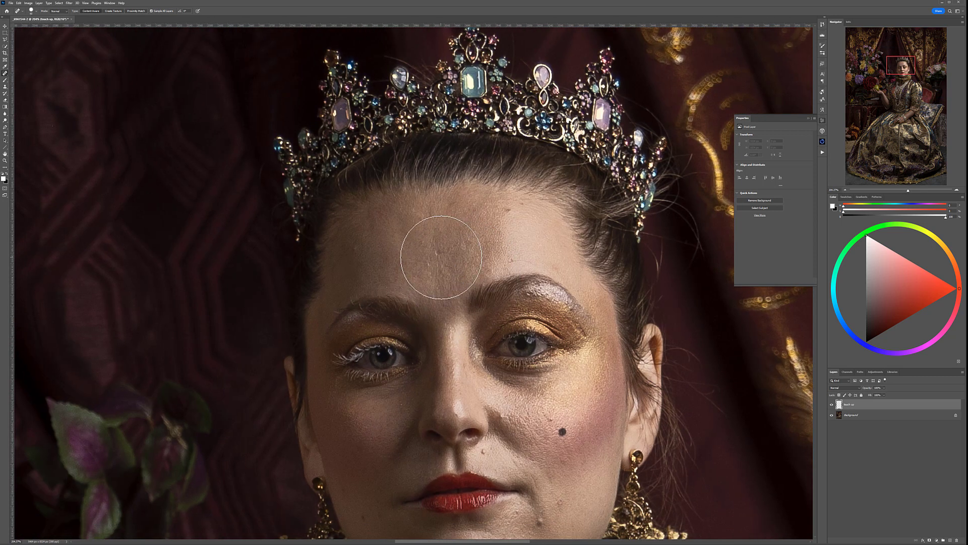
{"action": "left_click", "coordinate": [438, 252]}
{"action": "left_click", "coordinate": [508, 209]}
{"action": "left_click", "coordinate": [505, 256]}
{"action": "left_click", "coordinate": [519, 205]}
{"action": "left_click", "coordinate": [355, 247]}
Step: Heal the dark beauty mark and the small spots on the cheek and above the upper lip
{"action": "left_click", "coordinate": [570, 429]}
{"action": "left_click_drag", "start_coordinate": [569, 431], "coordinate": [546, 249]}
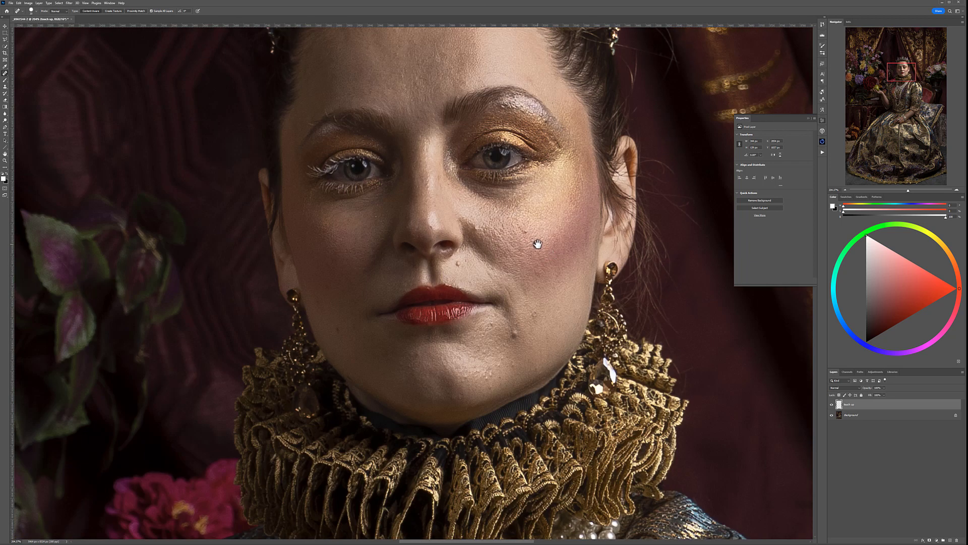
{"action": "key", "text": "ctrl+z"}
{"action": "left_click", "coordinate": [537, 249]}
{"action": "left_click", "coordinate": [524, 229]}
{"action": "left_click", "coordinate": [457, 263]}
Step: Heal the mole beside the mouth and the small bumps across the chin and jaw on the lit side
{"action": "left_click", "coordinate": [513, 333]}
{"action": "left_click", "coordinate": [493, 325]}
{"action": "left_click", "coordinate": [508, 342]}
{"action": "left_click", "coordinate": [501, 349]}
{"action": "left_click", "coordinate": [484, 354]}
{"action": "left_click", "coordinate": [486, 368]}
{"action": "left_click", "coordinate": [480, 385]}
{"action": "left_click", "coordinate": [492, 388]}
{"action": "left_click", "coordinate": [487, 380]}
{"action": "left_click", "coordinate": [493, 372]}
{"action": "left_click", "coordinate": [499, 366]}
{"action": "left_click", "coordinate": [497, 369]}
{"action": "left_click", "coordinate": [536, 316]}
Step: Heal the remaining small blemishes on the shadowed cheek, the chin and around the nose
{"action": "left_click", "coordinate": [336, 329]}
{"action": "left_click", "coordinate": [319, 301]}
{"action": "left_click", "coordinate": [415, 353]}
{"action": "left_click", "coordinate": [404, 362]}
{"action": "left_click", "coordinate": [409, 367]}
{"action": "left_click", "coordinate": [469, 377]}
{"action": "left_click", "coordinate": [476, 373]}
{"action": "left_click", "coordinate": [502, 375]}
{"action": "left_click", "coordinate": [379, 220]}
{"action": "left_click", "coordinate": [430, 228]}
Step: Examine the hands, arms, dress and face of the portrait for any remaining blemishes
{"action": "scroll", "coordinate": [477, 333], "scroll_direction": "down", "scroll_amount": 5}
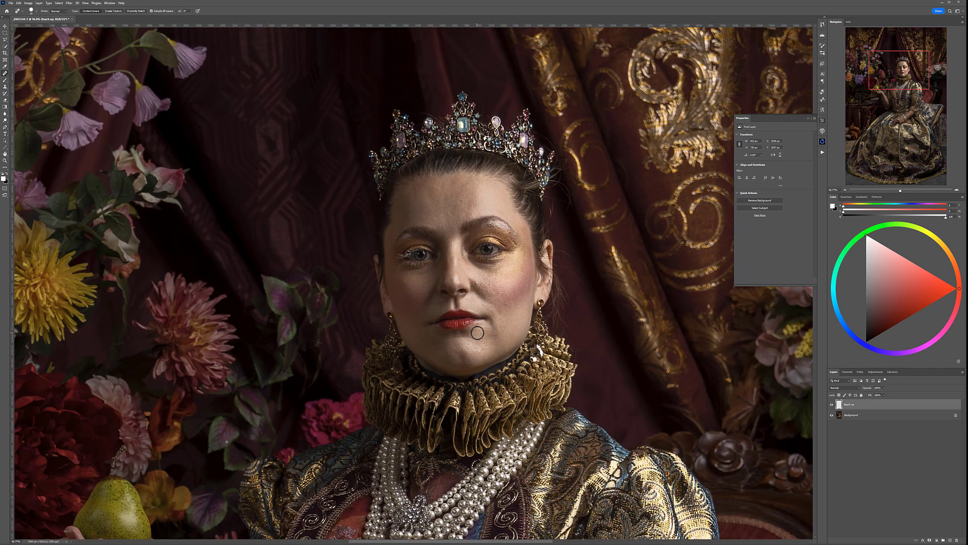
{"action": "left_click_drag", "start_coordinate": [477, 345], "coordinate": [517, 89]}
{"action": "left_click_drag", "start_coordinate": [435, 364], "coordinate": [474, 287]}
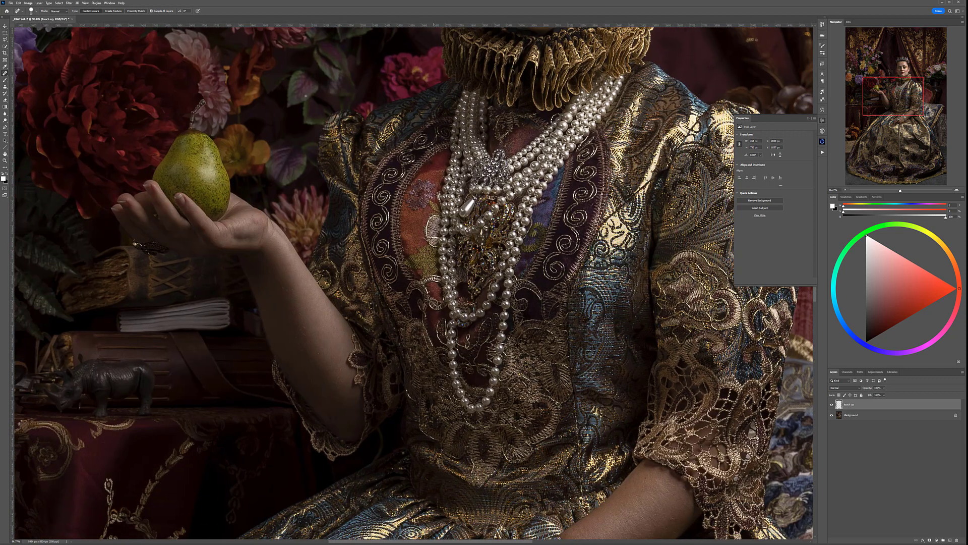
{"action": "left_click_drag", "start_coordinate": [167, 210], "coordinate": [553, 129]}
{"action": "left_click_drag", "start_coordinate": [666, 337], "coordinate": [192, 125]}
{"action": "left_click_drag", "start_coordinate": [422, 298], "coordinate": [370, 319]}
{"action": "left_click_drag", "start_coordinate": [568, 229], "coordinate": [353, 478]}
{"action": "mouse_move", "coordinate": [551, 270]}
{"action": "left_mouse_down"}
{"action": "mouse_move", "coordinate": [365, 416]}
{"action": "mouse_move", "coordinate": [474, 542]}
{"action": "left_mouse_up"}
{"action": "mouse_move", "coordinate": [450, 204]}
{"action": "left_mouse_down"}
{"action": "mouse_move", "coordinate": [694, 356]}
{"action": "mouse_move", "coordinate": [761, 310]}
{"action": "left_mouse_up"}
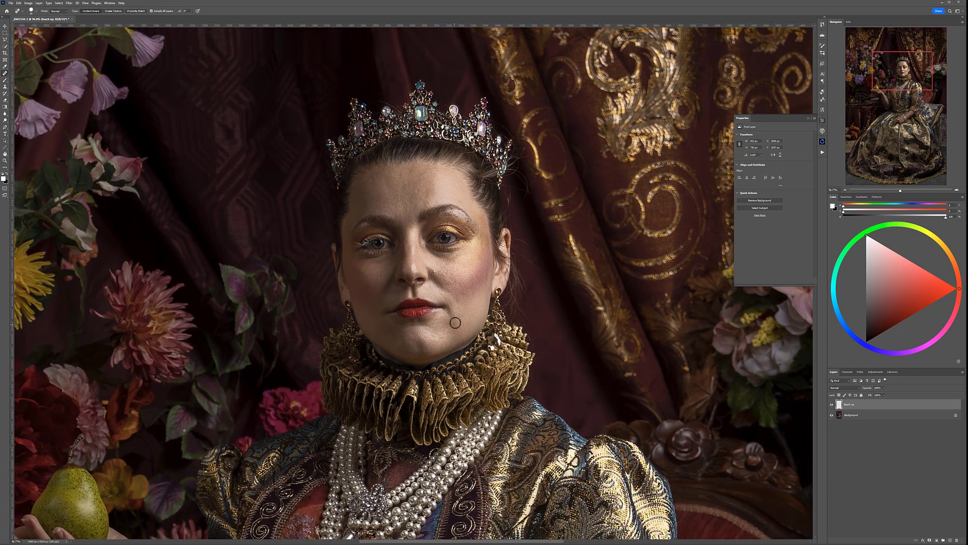
{"action": "scroll", "coordinate": [455, 322], "scroll_direction": "down", "scroll_amount": 17}
{"action": "left_click_drag", "start_coordinate": [463, 384], "coordinate": [456, 275]}
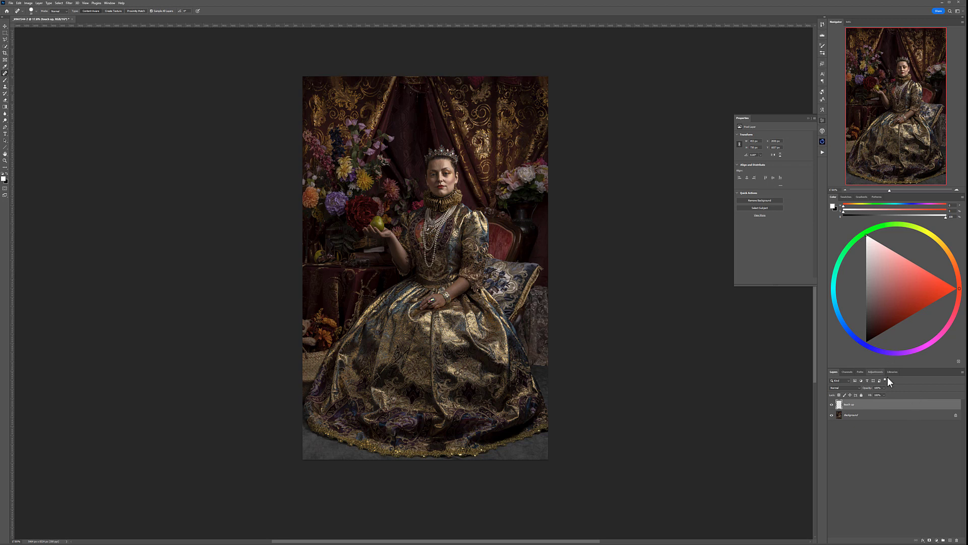
Step: Stamp all visible layers into a new layer on top and name it "smooth"
{"action": "left_click", "coordinate": [909, 400]}
{"action": "key", "text": "ctrl+alt+shift+e"}
{"action": "double_click", "coordinate": [861, 404]}
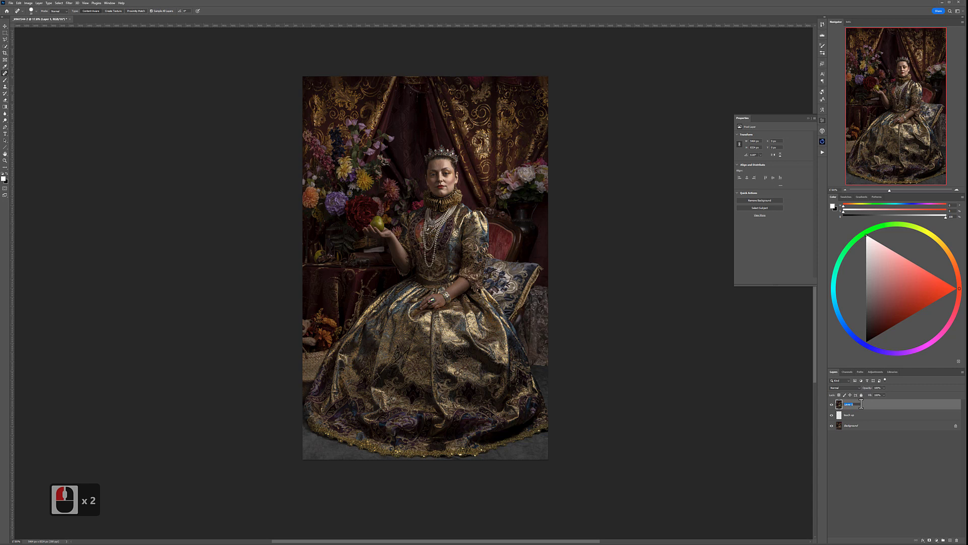
{"action": "type", "text": "smooth"}
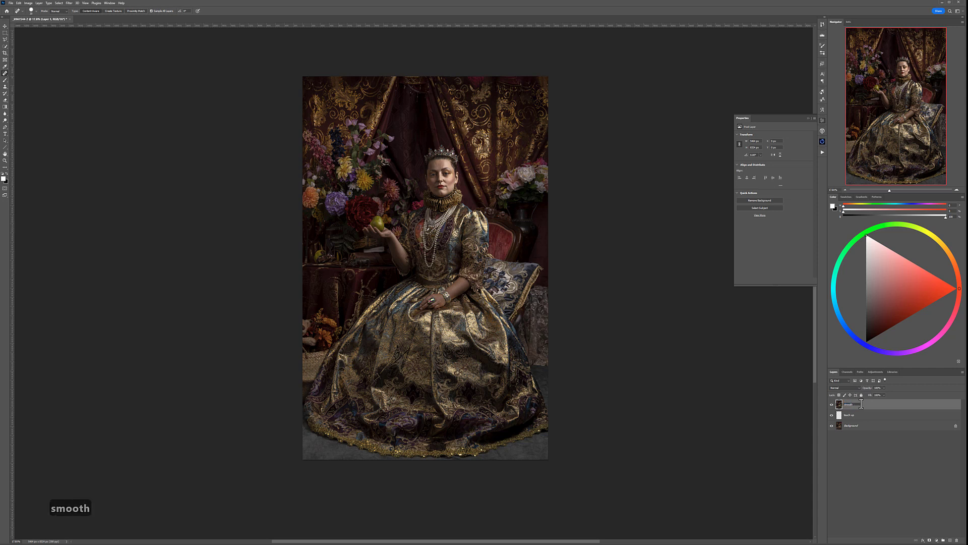
{"action": "left_click", "coordinate": [900, 406]}
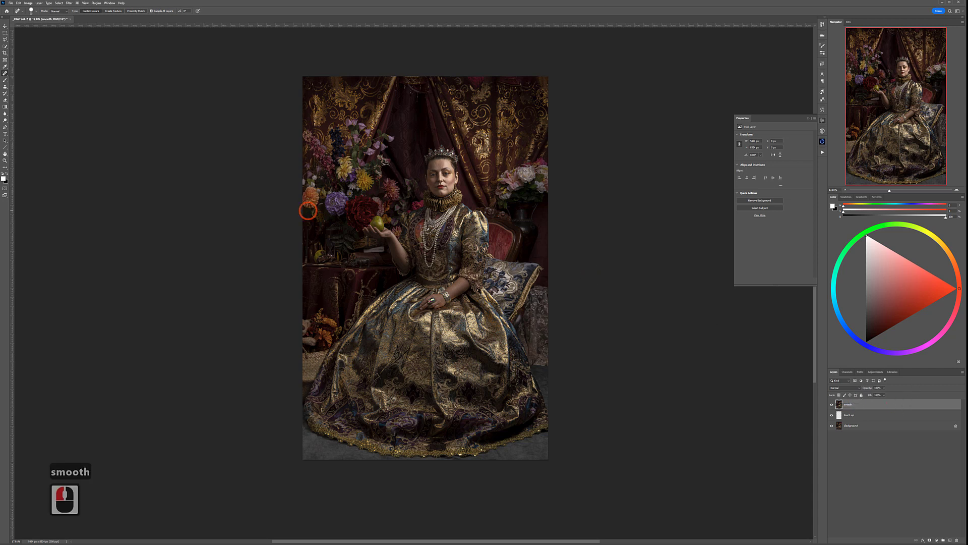
Step: Apply the Dust & Scratches filter to the "smooth" layer with a radius of 19 pixels and a threshold of 0
{"action": "left_click", "coordinate": [5, 80]}
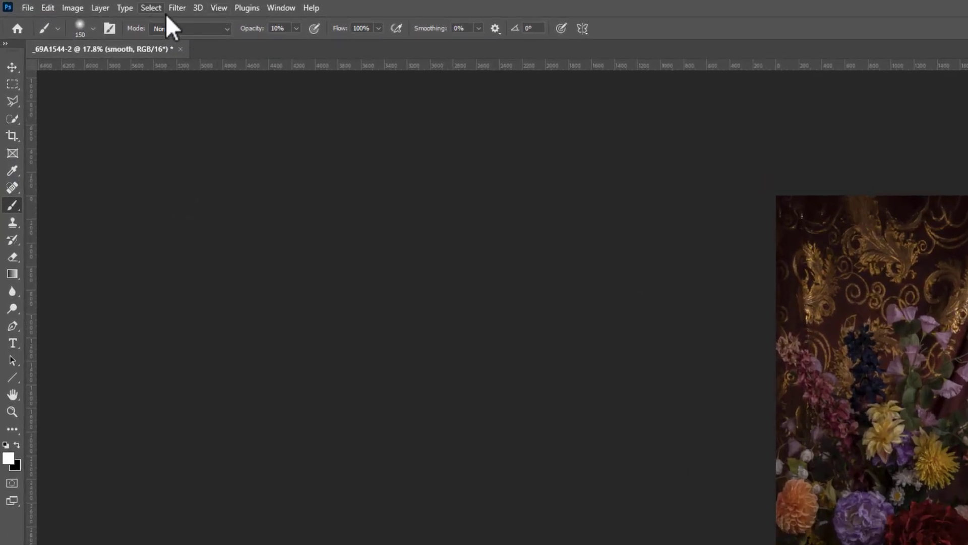
{"action": "left_click", "coordinate": [178, 8]}
{"action": "mouse_move", "coordinate": [195, 216]}
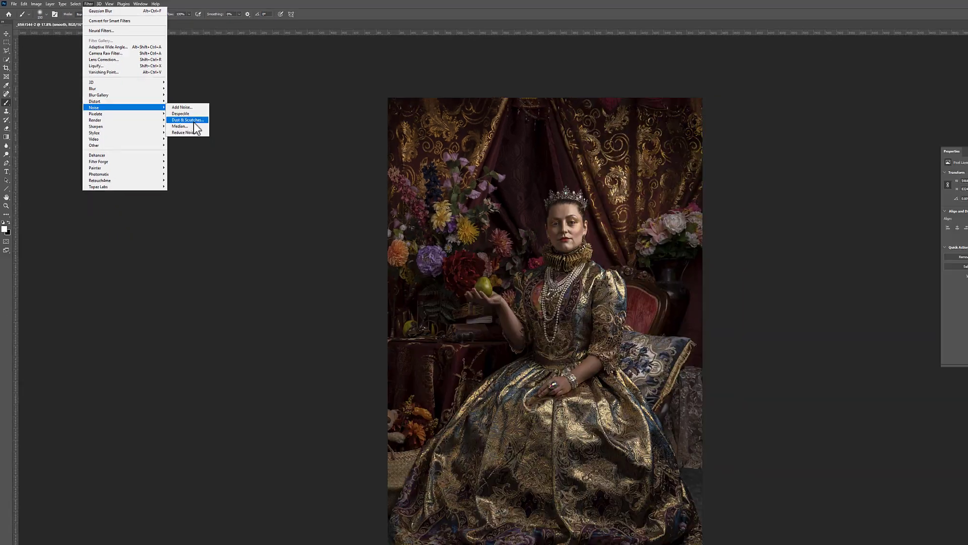
{"action": "left_click", "coordinate": [194, 122]}
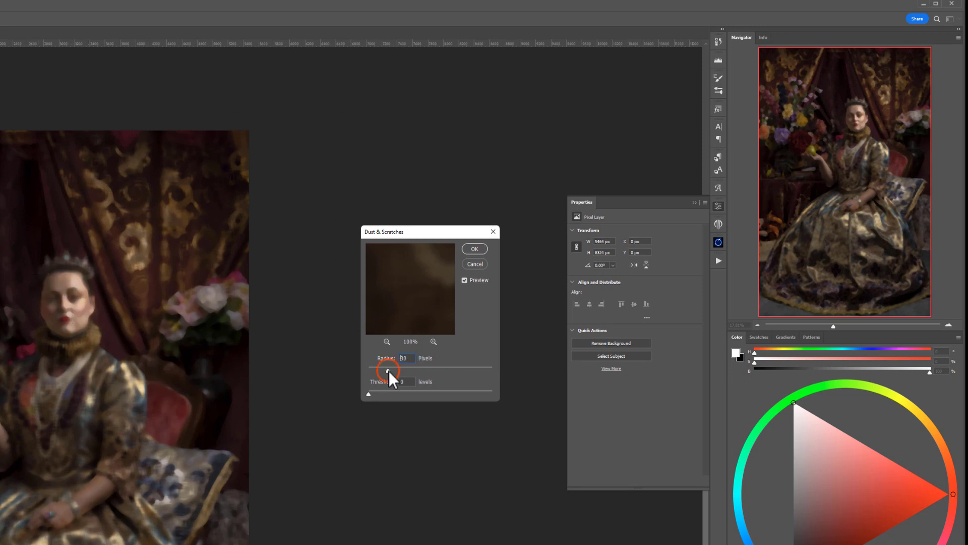
{"action": "left_click_drag", "start_coordinate": [381, 370], "coordinate": [380, 370]}
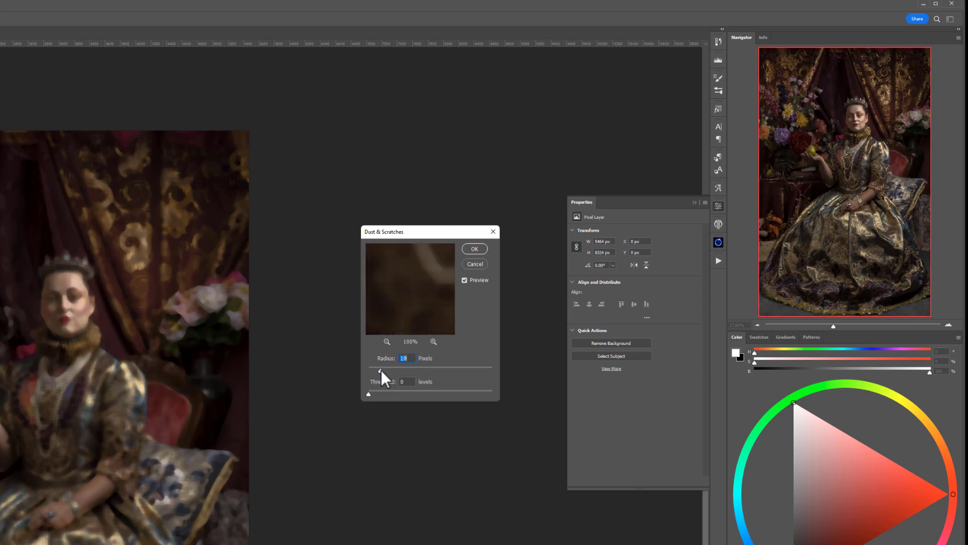
{"action": "left_click", "coordinate": [476, 249]}
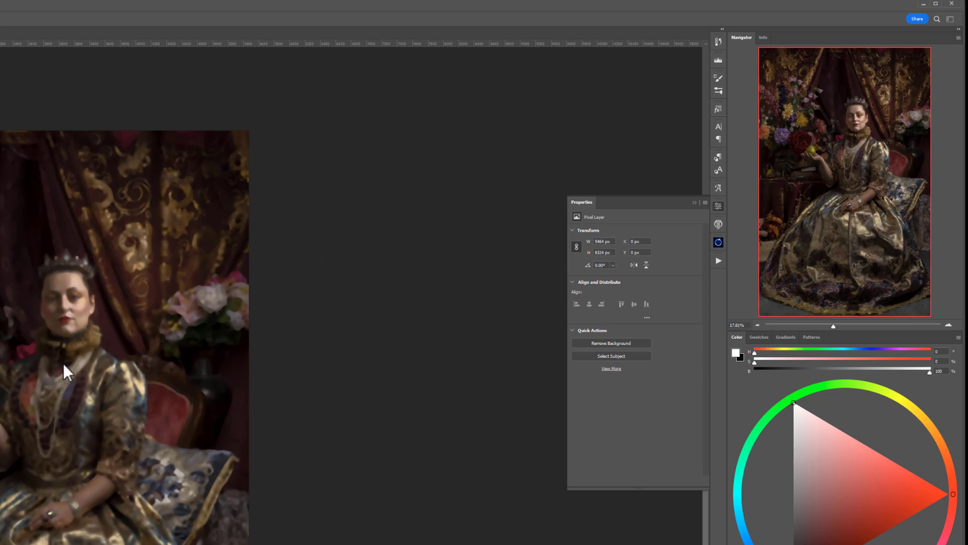
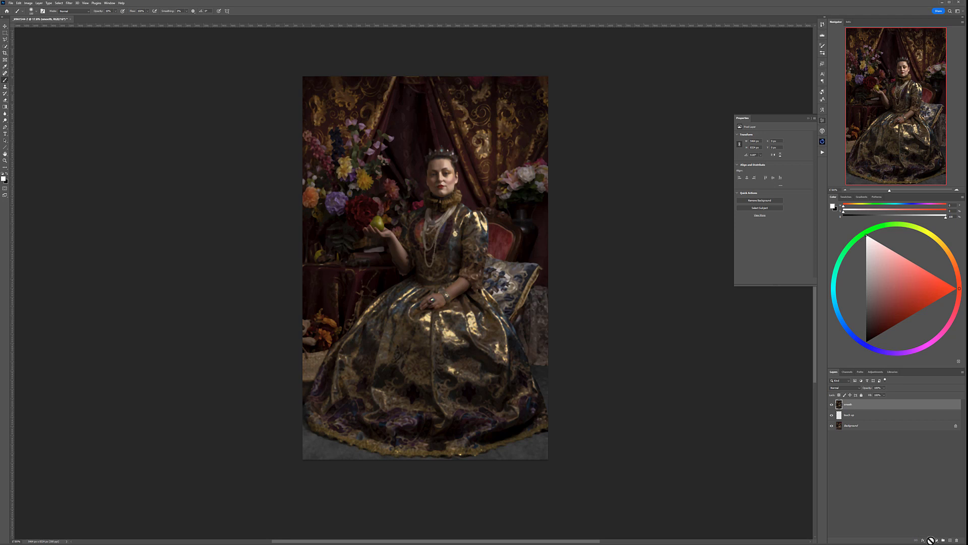
Step: Add a black layer mask to the "smooth" layer so the whole smoothing effect is hidden
{"action": "left_click", "coordinate": [931, 540]}
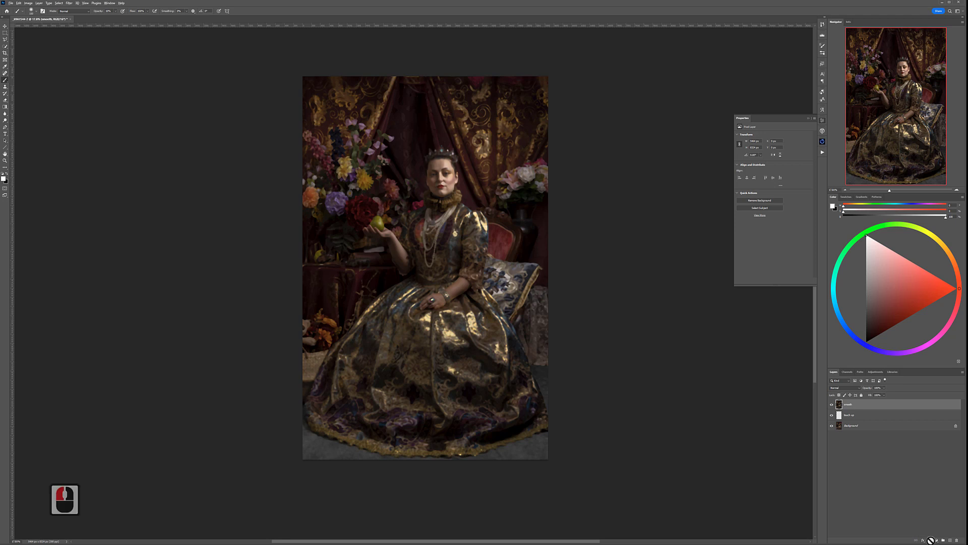
{"action": "left_click", "coordinate": [931, 540], "text": "alt"}
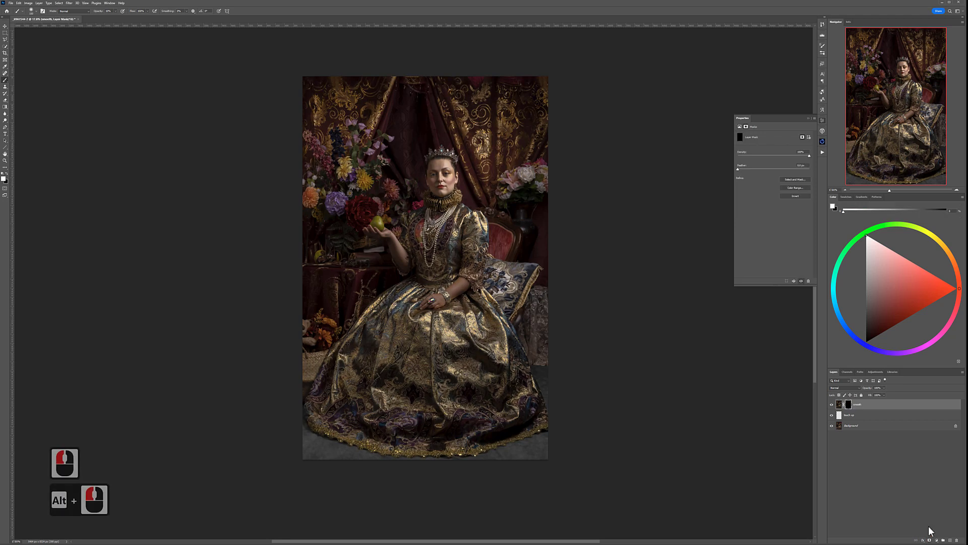
{"action": "left_click", "coordinate": [98, 90]}
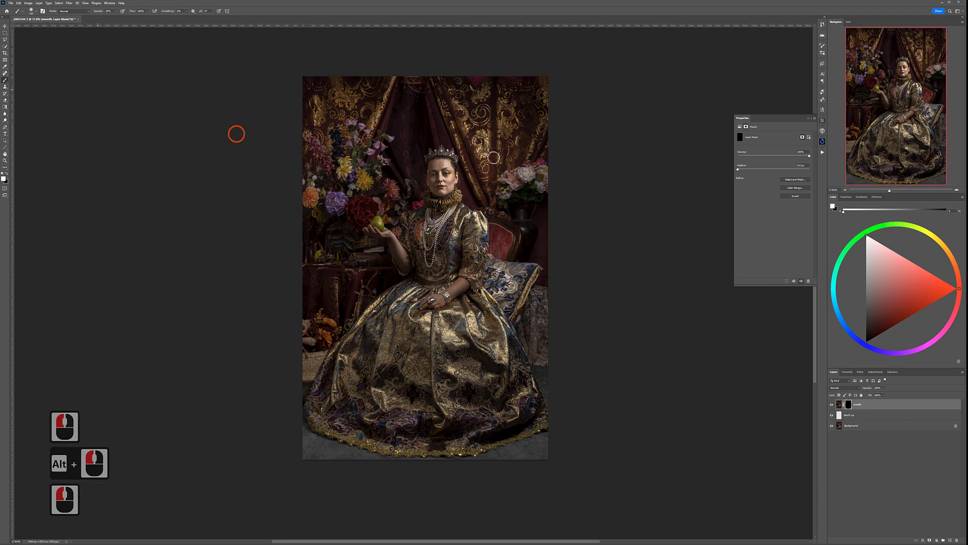
{"action": "left_click", "coordinate": [109, 11]}
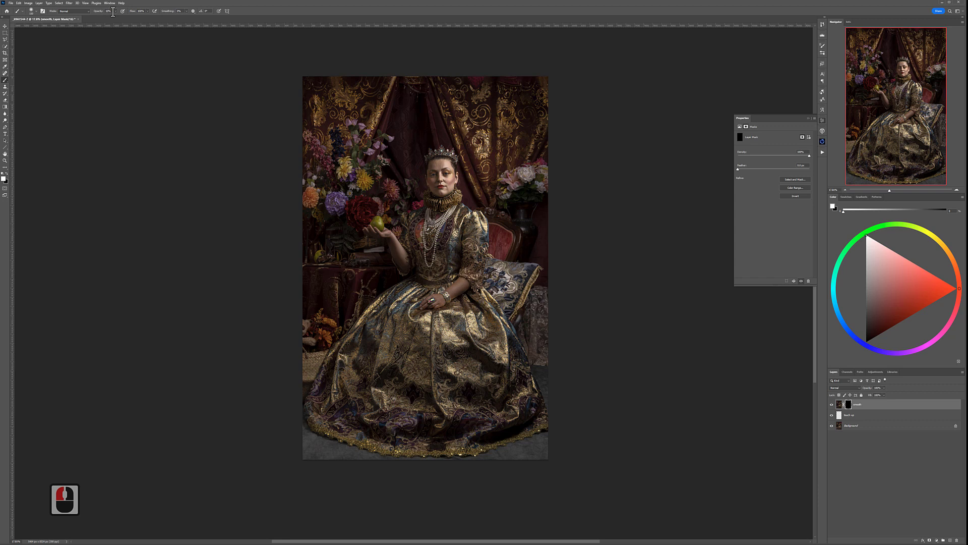
Step: Reveal the smoothing along the bridge and tip of the nose by painting white on the mask with a smaller brush
{"action": "scroll", "coordinate": [452, 171], "scroll_direction": "up", "scroll_amount": 20}
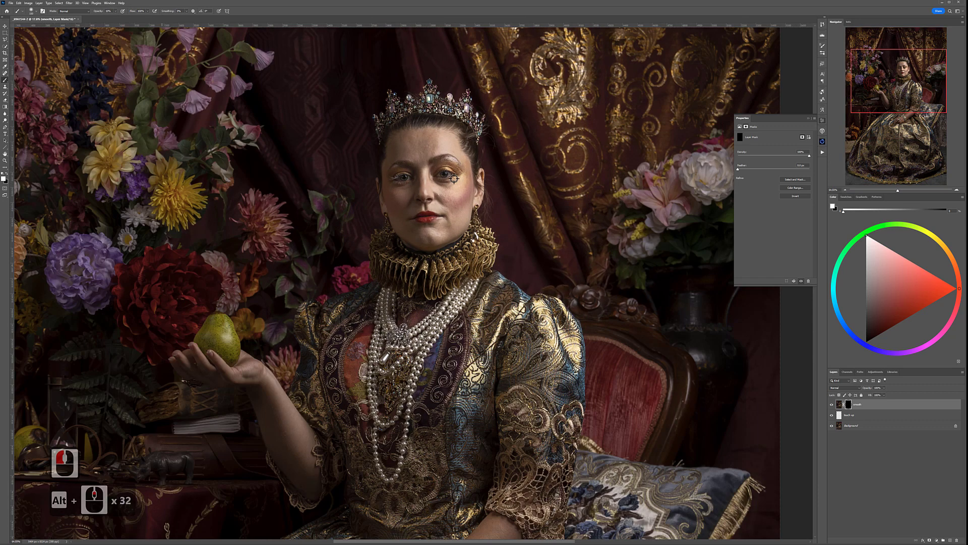
{"action": "scroll", "coordinate": [455, 177], "scroll_direction": "up", "scroll_amount": 20}
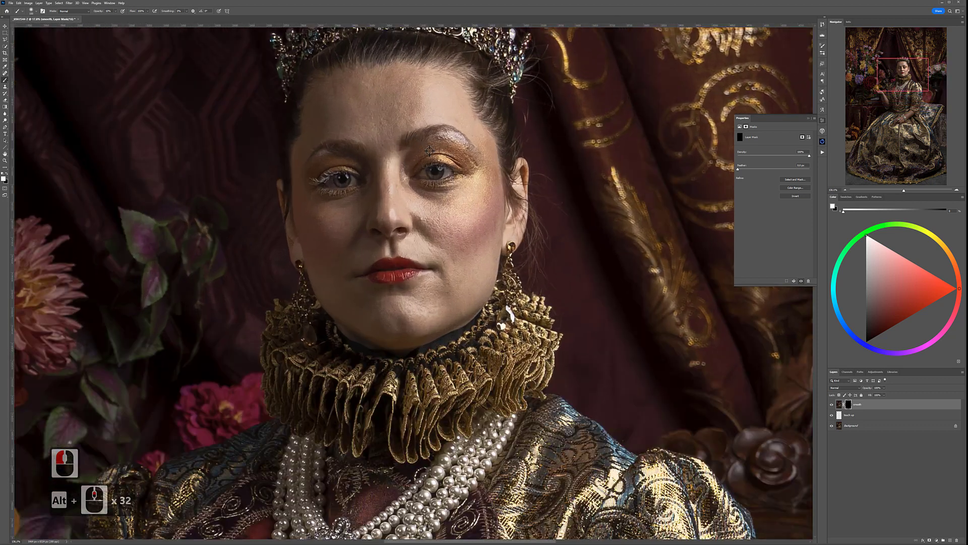
{"action": "scroll", "coordinate": [419, 281], "scroll_direction": "down", "scroll_amount": 8}
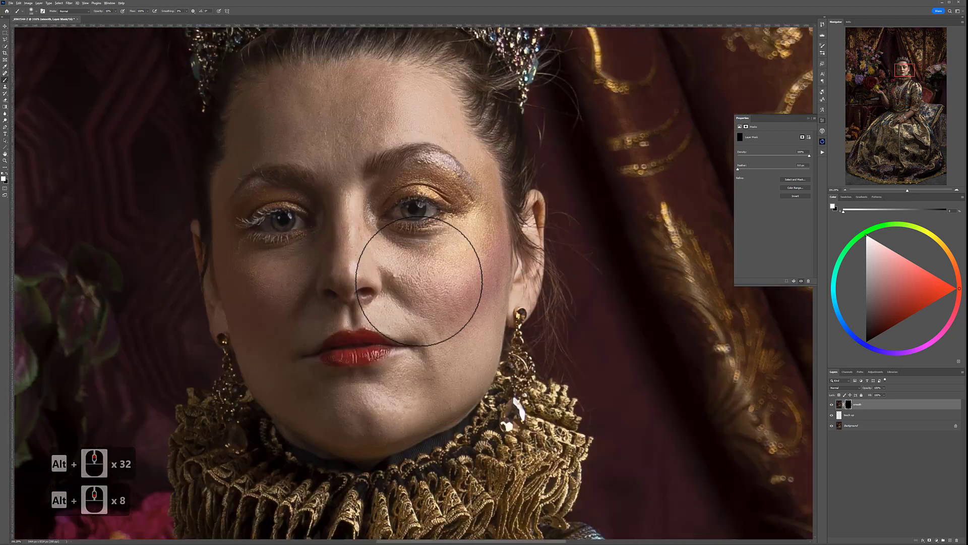
{"action": "scroll", "coordinate": [414, 283], "scroll_direction": "up", "scroll_amount": 6}
{"action": "key", "text": "bracketleft"}
{"action": "key", "text": "bracketleft"}
{"action": "key", "text": "bracketleft"}
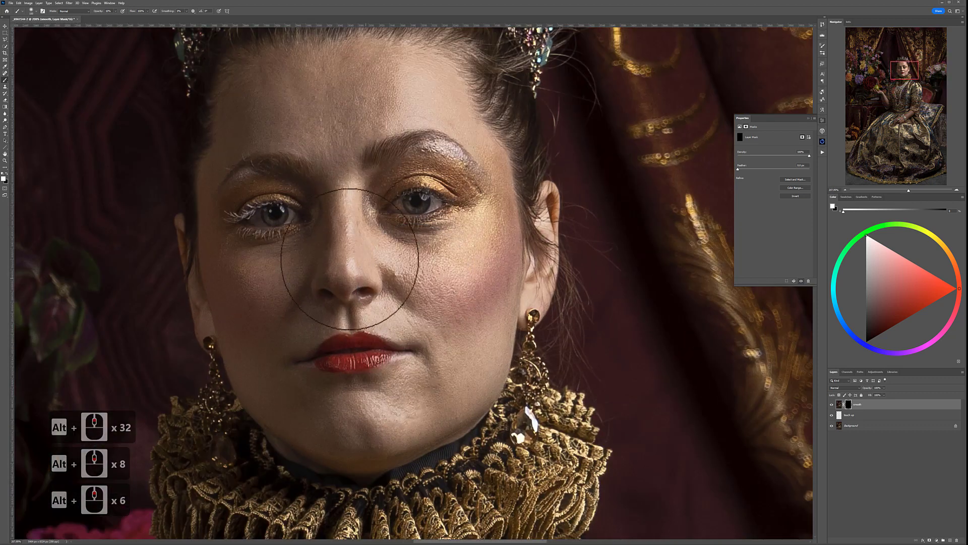
{"action": "key", "text": "bracketleft"}
{"action": "key", "text": "bracketleft"}
{"action": "key", "text": "bracketleft"}
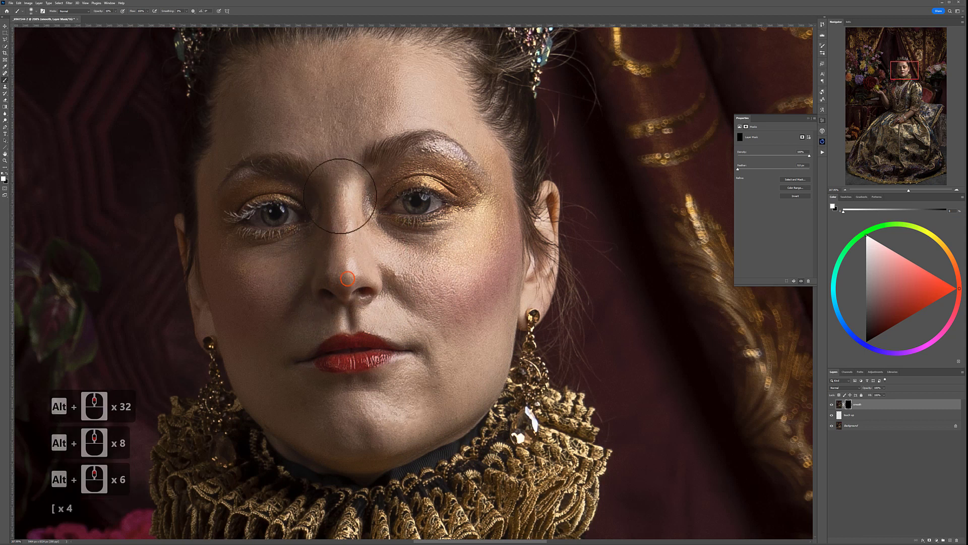
{"action": "left_click_drag", "start_coordinate": [346, 212], "coordinate": [348, 272]}
{"action": "left_click_drag", "start_coordinate": [353, 235], "coordinate": [372, 255]}
{"action": "left_click_drag", "start_coordinate": [372, 247], "coordinate": [380, 270]}
{"action": "mouse_move", "coordinate": [379, 268]}
{"action": "left_mouse_down"}
{"action": "mouse_move", "coordinate": [345, 216]}
{"action": "mouse_move", "coordinate": [314, 286]}
{"action": "mouse_move", "coordinate": [327, 229]}
{"action": "mouse_move", "coordinate": [337, 283]}
{"action": "left_mouse_up"}
Step: Paint white on the "smooth" mask over the shadowed cheek to soften its skin texture
{"action": "mouse_move", "coordinate": [339, 252]}
{"action": "left_mouse_down"}
{"action": "mouse_move", "coordinate": [345, 268]}
{"action": "mouse_move", "coordinate": [285, 259]}
{"action": "mouse_move", "coordinate": [258, 298]}
{"action": "left_mouse_up"}
{"action": "mouse_move", "coordinate": [263, 282]}
{"action": "left_mouse_down"}
{"action": "mouse_move", "coordinate": [252, 302]}
{"action": "mouse_move", "coordinate": [260, 285]}
{"action": "left_mouse_up"}
{"action": "mouse_move", "coordinate": [261, 282]}
{"action": "left_mouse_down"}
{"action": "mouse_move", "coordinate": [266, 327]}
{"action": "mouse_move", "coordinate": [248, 305]}
{"action": "left_mouse_up"}
{"action": "mouse_move", "coordinate": [287, 283]}
{"action": "left_mouse_down"}
{"action": "mouse_move", "coordinate": [249, 335]}
{"action": "mouse_move", "coordinate": [250, 354]}
{"action": "left_mouse_up"}
{"action": "mouse_move", "coordinate": [272, 323]}
{"action": "left_mouse_down"}
{"action": "mouse_move", "coordinate": [302, 283]}
{"action": "mouse_move", "coordinate": [269, 350]}
{"action": "left_mouse_up"}
{"action": "mouse_move", "coordinate": [282, 312]}
{"action": "left_mouse_down"}
{"action": "mouse_move", "coordinate": [270, 349]}
{"action": "mouse_move", "coordinate": [274, 321]}
{"action": "left_mouse_up"}
Step: Paint white on the "smooth" mask over the brightly lit cheek to soften its skin texture
{"action": "mouse_move", "coordinate": [289, 318]}
{"action": "left_mouse_down"}
{"action": "mouse_move", "coordinate": [385, 319]}
{"action": "mouse_move", "coordinate": [422, 281]}
{"action": "left_mouse_up"}
{"action": "mouse_move", "coordinate": [421, 280]}
{"action": "left_mouse_down"}
{"action": "mouse_move", "coordinate": [401, 256]}
{"action": "mouse_move", "coordinate": [413, 264]}
{"action": "mouse_move", "coordinate": [392, 281]}
{"action": "left_mouse_up"}
{"action": "left_click_drag", "start_coordinate": [442, 301], "coordinate": [469, 285]}
{"action": "left_click_drag", "start_coordinate": [469, 285], "coordinate": [477, 327]}
{"action": "mouse_move", "coordinate": [454, 303]}
{"action": "left_mouse_down"}
{"action": "mouse_move", "coordinate": [429, 318]}
{"action": "mouse_move", "coordinate": [482, 290]}
{"action": "mouse_move", "coordinate": [473, 328]}
{"action": "left_mouse_up"}
Step: Paint the smoothing in over the lit jaw and the chin on the "smooth" mask
{"action": "left_click_drag", "start_coordinate": [446, 384], "coordinate": [437, 377]}
{"action": "left_click_drag", "start_coordinate": [436, 378], "coordinate": [399, 404]}
{"action": "mouse_move", "coordinate": [391, 399]}
{"action": "left_mouse_down"}
{"action": "mouse_move", "coordinate": [369, 415]}
{"action": "mouse_move", "coordinate": [389, 414]}
{"action": "left_mouse_up"}
{"action": "left_click_drag", "start_coordinate": [374, 411], "coordinate": [355, 407]}
{"action": "left_click_drag", "start_coordinate": [355, 408], "coordinate": [369, 413]}
{"action": "left_click", "coordinate": [321, 444]}
{"action": "left_click_drag", "start_coordinate": [295, 446], "coordinate": [317, 448]}
Step: Paint the smoothing in around the mouth, below and above the lips, and on the nose
{"action": "mouse_move", "coordinate": [292, 390]}
{"action": "left_mouse_down"}
{"action": "mouse_move", "coordinate": [288, 378]}
{"action": "mouse_move", "coordinate": [321, 391]}
{"action": "left_mouse_up"}
{"action": "mouse_move", "coordinate": [320, 391]}
{"action": "left_mouse_down"}
{"action": "mouse_move", "coordinate": [365, 392]}
{"action": "mouse_move", "coordinate": [335, 392]}
{"action": "left_mouse_up"}
{"action": "left_click_drag", "start_coordinate": [334, 392], "coordinate": [392, 380]}
{"action": "mouse_move", "coordinate": [396, 375]}
{"action": "left_mouse_down"}
{"action": "mouse_move", "coordinate": [390, 400]}
{"action": "mouse_move", "coordinate": [401, 410]}
{"action": "mouse_move", "coordinate": [474, 399]}
{"action": "mouse_move", "coordinate": [472, 413]}
{"action": "mouse_move", "coordinate": [376, 464]}
{"action": "mouse_move", "coordinate": [429, 398]}
{"action": "mouse_move", "coordinate": [356, 393]}
{"action": "mouse_move", "coordinate": [457, 359]}
{"action": "mouse_move", "coordinate": [384, 381]}
{"action": "mouse_move", "coordinate": [433, 372]}
{"action": "mouse_move", "coordinate": [370, 319]}
{"action": "left_mouse_up"}
{"action": "left_click", "coordinate": [387, 402]}
{"action": "left_click", "coordinate": [370, 320]}
{"action": "left_click", "coordinate": [404, 295]}
{"action": "left_click", "coordinate": [352, 252]}
Step: Smooth the forehead and the lit temple by painting white on the mask, enlarging the brush slightly
{"action": "left_click", "coordinate": [316, 81]}
{"action": "left_click", "coordinate": [289, 88]}
{"action": "left_click", "coordinate": [283, 97]}
{"action": "key", "text": "bracketright"}
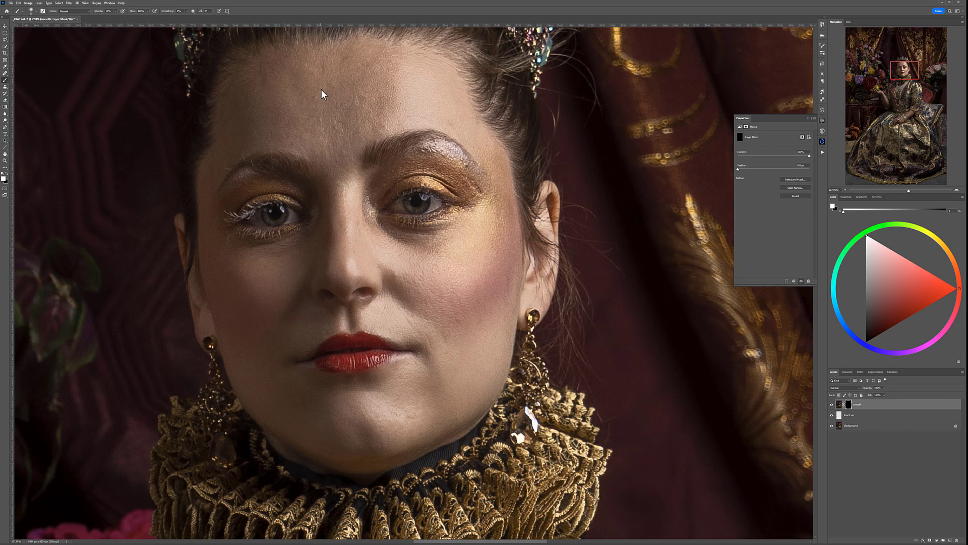
{"action": "left_click", "coordinate": [396, 93]}
{"action": "left_click", "coordinate": [289, 132]}
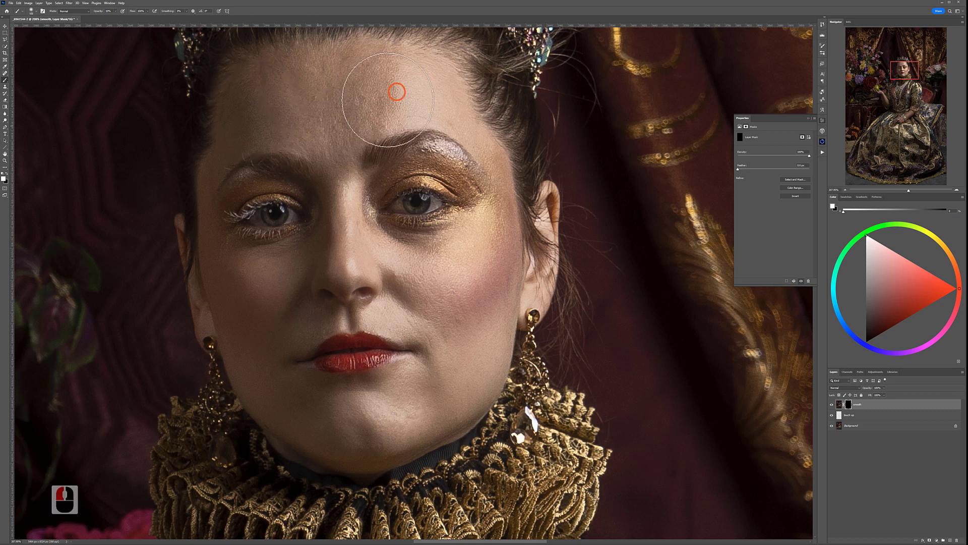
{"action": "left_click", "coordinate": [411, 61]}
{"action": "left_click", "coordinate": [456, 102]}
{"action": "left_click", "coordinate": [465, 123]}
{"action": "left_click", "coordinate": [496, 168]}
{"action": "left_click", "coordinate": [472, 140]}
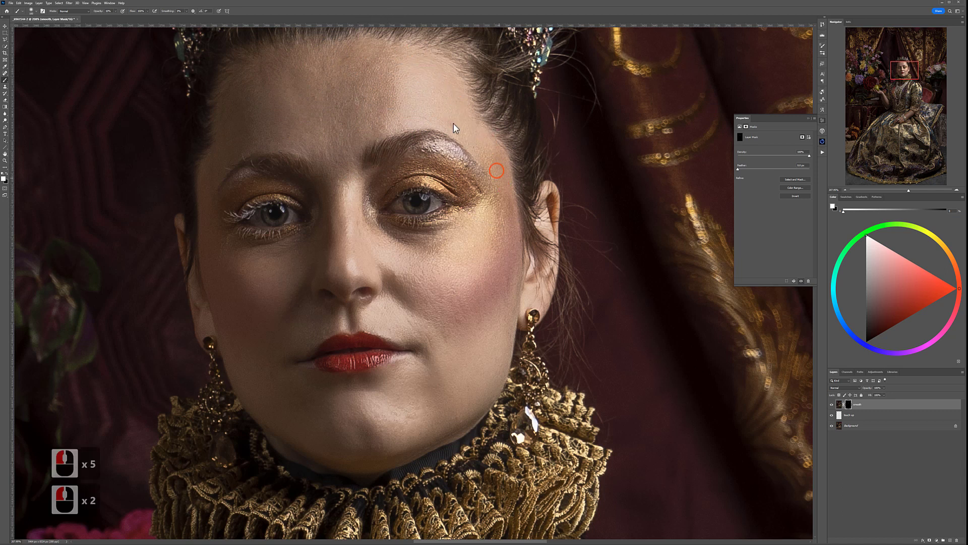
Step: Smooth the shadowed brow, temple and outer cheek by painting white on the mask
{"action": "left_click", "coordinate": [245, 142]}
{"action": "left_click", "coordinate": [253, 132]}
{"action": "left_click", "coordinate": [203, 186]}
{"action": "left_click", "coordinate": [210, 270]}
{"action": "left_click", "coordinate": [207, 260]}
{"action": "left_click", "coordinate": [225, 290]}
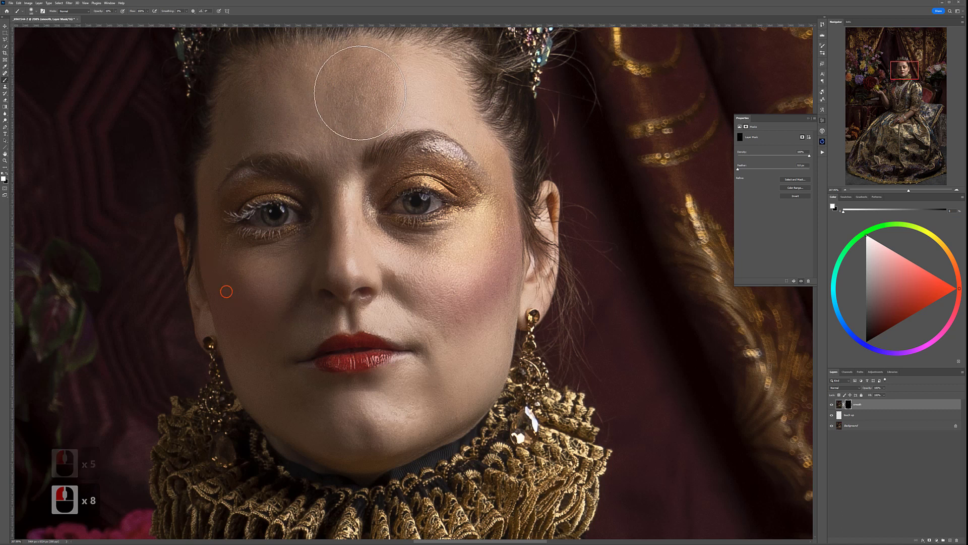
Step: Build up the smoothing across the whole forehead with further white strokes on the mask
{"action": "left_click", "coordinate": [385, 82]}
{"action": "left_click", "coordinate": [441, 92]}
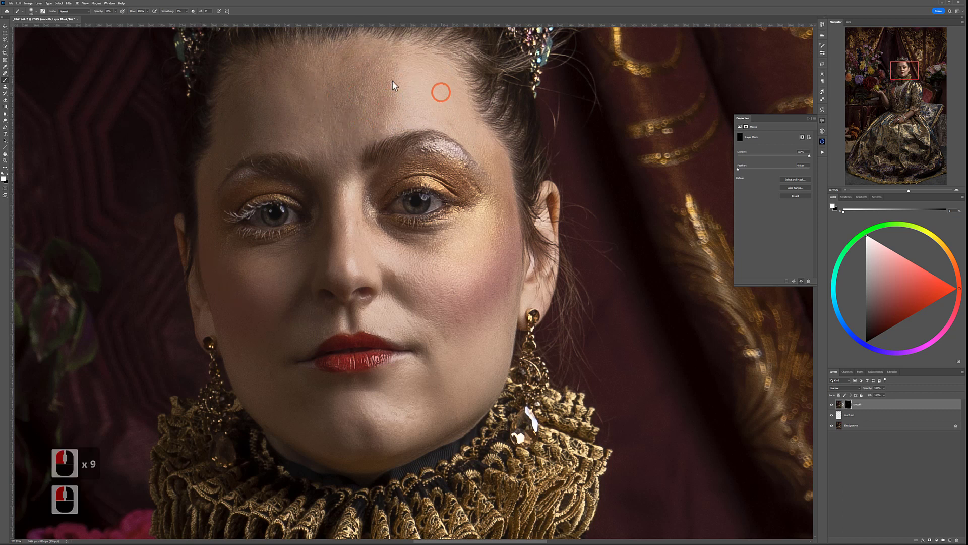
{"action": "mouse_move", "coordinate": [446, 73]}
{"action": "left_mouse_down"}
{"action": "mouse_move", "coordinate": [398, 116]}
{"action": "mouse_move", "coordinate": [371, 125]}
{"action": "mouse_move", "coordinate": [268, 82]}
{"action": "left_mouse_up"}
{"action": "left_click_drag", "start_coordinate": [407, 66], "coordinate": [334, 114]}
{"action": "left_click", "coordinate": [288, 125]}
{"action": "left_click", "coordinate": [388, 87]}
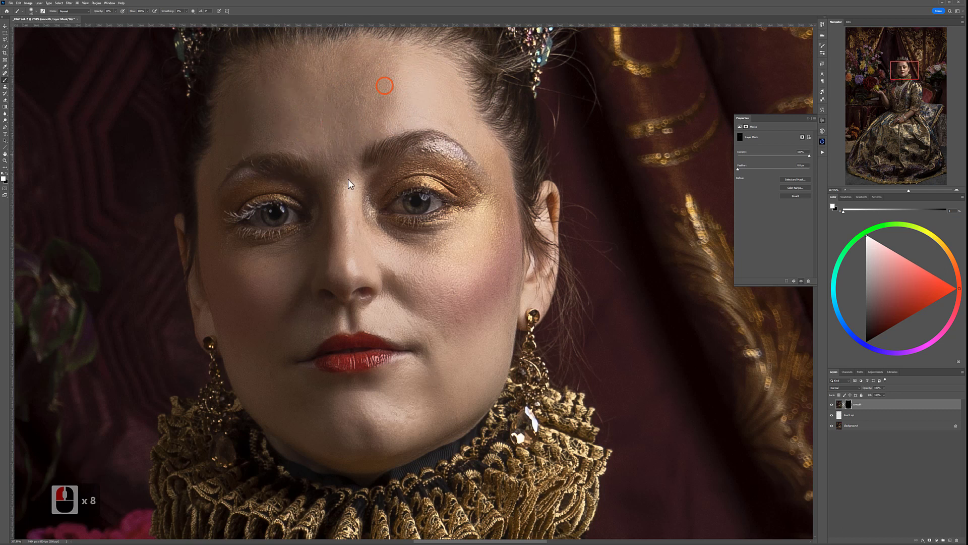
Step: Even out the smoothing on the upper nose bridge, jawline and lit cheek with more white dabs on the mask
{"action": "left_click", "coordinate": [347, 202]}
{"action": "left_click", "coordinate": [346, 200]}
{"action": "left_click", "coordinate": [346, 201]}
{"action": "left_click", "coordinate": [294, 321]}
{"action": "left_click", "coordinate": [313, 410]}
{"action": "left_click", "coordinate": [478, 418]}
{"action": "left_click", "coordinate": [487, 364]}
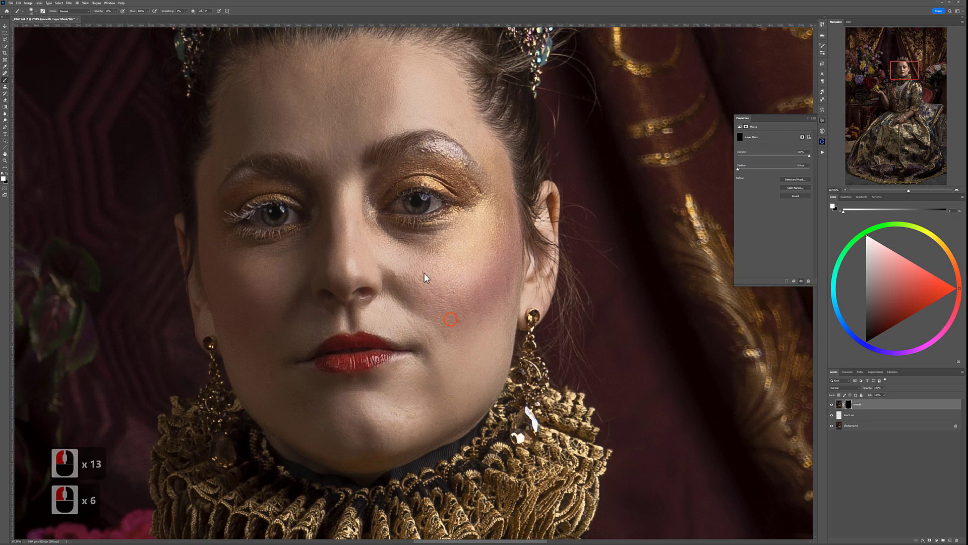
{"action": "left_click", "coordinate": [502, 323]}
{"action": "left_click", "coordinate": [496, 330]}
{"action": "left_click", "coordinate": [495, 335]}
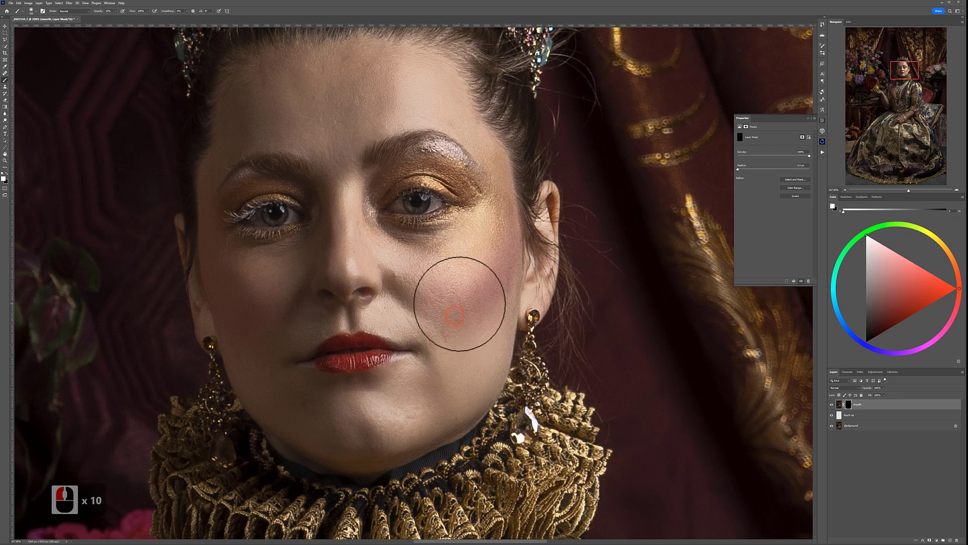
{"action": "left_click", "coordinate": [400, 388]}
Step: Smooth the forearm of the raised arm holding the pear, painting white on the mask with a larger brush
{"action": "scroll", "coordinate": [388, 387], "scroll_direction": "down", "scroll_amount": 6}
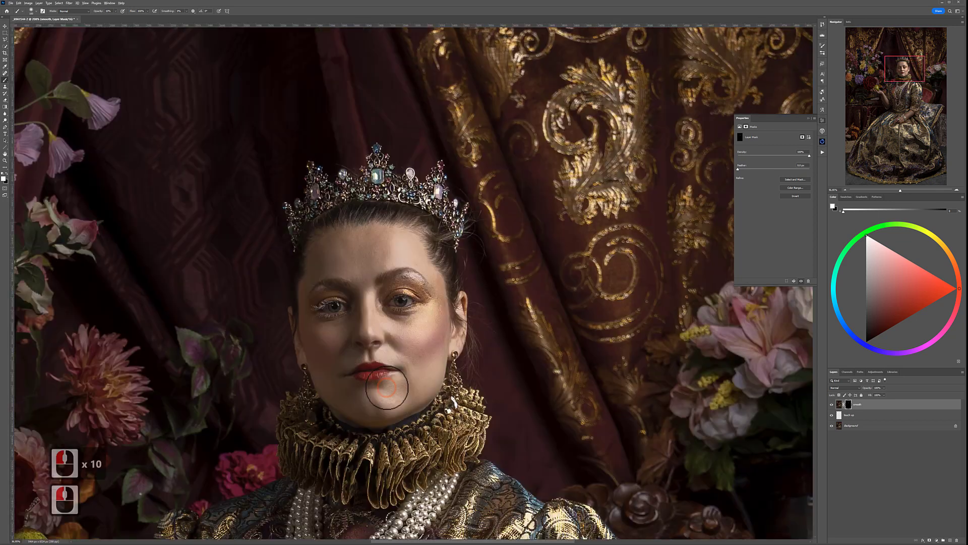
{"action": "scroll", "coordinate": [389, 388], "scroll_direction": "down", "scroll_amount": 6}
{"action": "scroll", "coordinate": [302, 384], "scroll_direction": "down", "scroll_amount": 9}
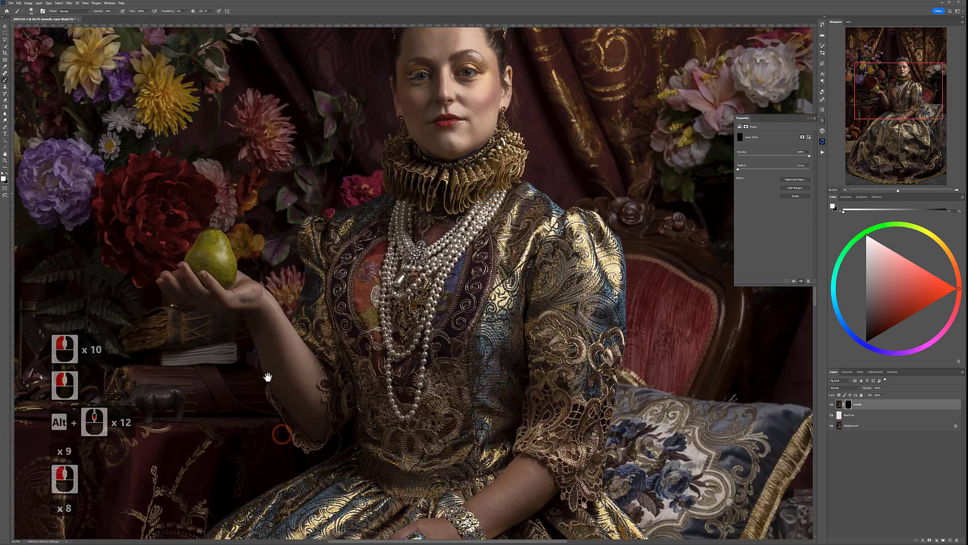
{"action": "scroll", "coordinate": [257, 384], "scroll_direction": "up", "scroll_amount": 8}
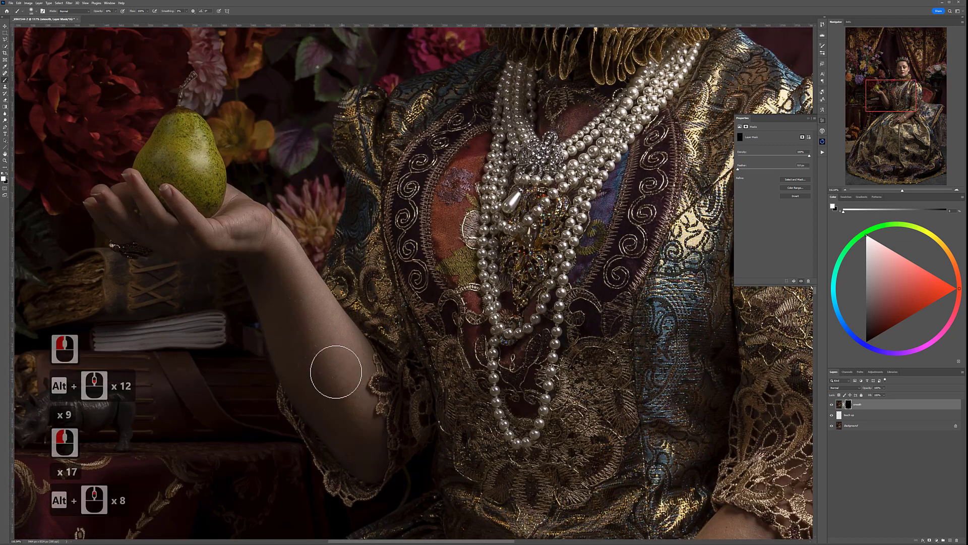
{"action": "key", "text": "bracketright"}
{"action": "key", "text": "bracketright"}
{"action": "key", "text": "bracketright"}
{"action": "key", "text": "bracketright"}
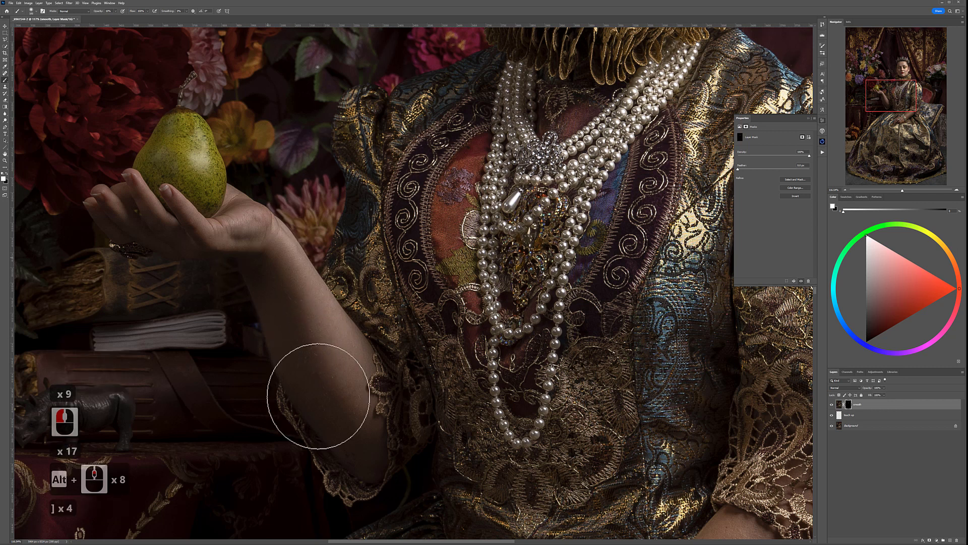
{"action": "left_click_drag", "start_coordinate": [357, 448], "coordinate": [352, 409]}
{"action": "left_click_drag", "start_coordinate": [351, 401], "coordinate": [354, 444]}
{"action": "mouse_move", "coordinate": [355, 454]}
{"action": "left_mouse_down"}
{"action": "mouse_move", "coordinate": [355, 462]}
{"action": "mouse_move", "coordinate": [353, 445]}
{"action": "left_mouse_up"}
{"action": "mouse_move", "coordinate": [358, 441]}
{"action": "left_mouse_down"}
{"action": "mouse_move", "coordinate": [338, 436]}
{"action": "mouse_move", "coordinate": [347, 414]}
{"action": "left_mouse_up"}
{"action": "left_click_drag", "start_coordinate": [330, 377], "coordinate": [295, 279]}
{"action": "left_click_drag", "start_coordinate": [329, 365], "coordinate": [295, 296]}
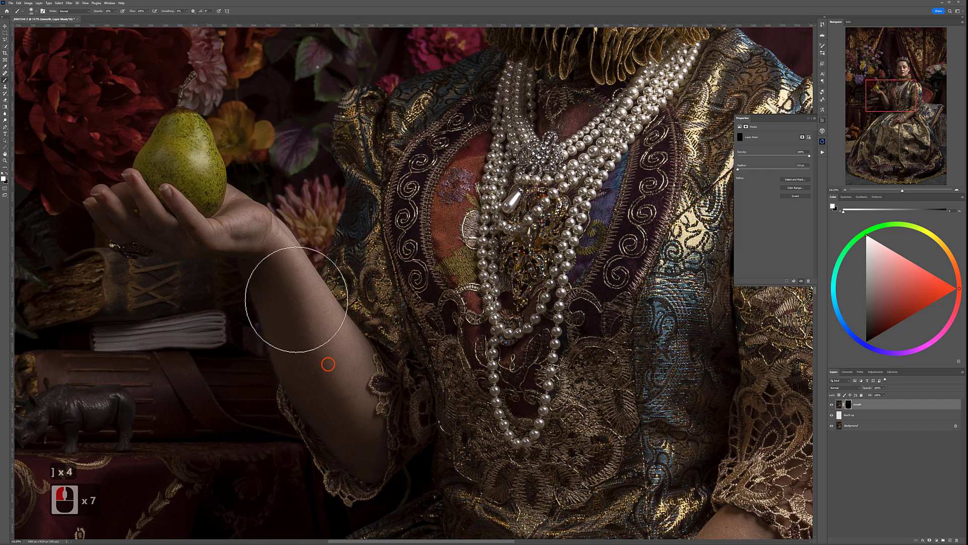
Step: Smooth the palm and wrist below the pear and strengthen the effect along the raised forearm
{"action": "mouse_move", "coordinate": [232, 214]}
{"action": "left_mouse_down"}
{"action": "mouse_move", "coordinate": [259, 227]}
{"action": "mouse_move", "coordinate": [263, 218]}
{"action": "left_mouse_up"}
{"action": "left_click_drag", "start_coordinate": [263, 218], "coordinate": [241, 218]}
{"action": "left_click_drag", "start_coordinate": [242, 219], "coordinate": [258, 227]}
{"action": "left_click_drag", "start_coordinate": [289, 290], "coordinate": [304, 295]}
{"action": "left_click_drag", "start_coordinate": [317, 330], "coordinate": [354, 412]}
{"action": "mouse_move", "coordinate": [333, 358]}
{"action": "left_mouse_down"}
{"action": "mouse_move", "coordinate": [365, 389]}
{"action": "mouse_move", "coordinate": [333, 331]}
{"action": "left_mouse_up"}
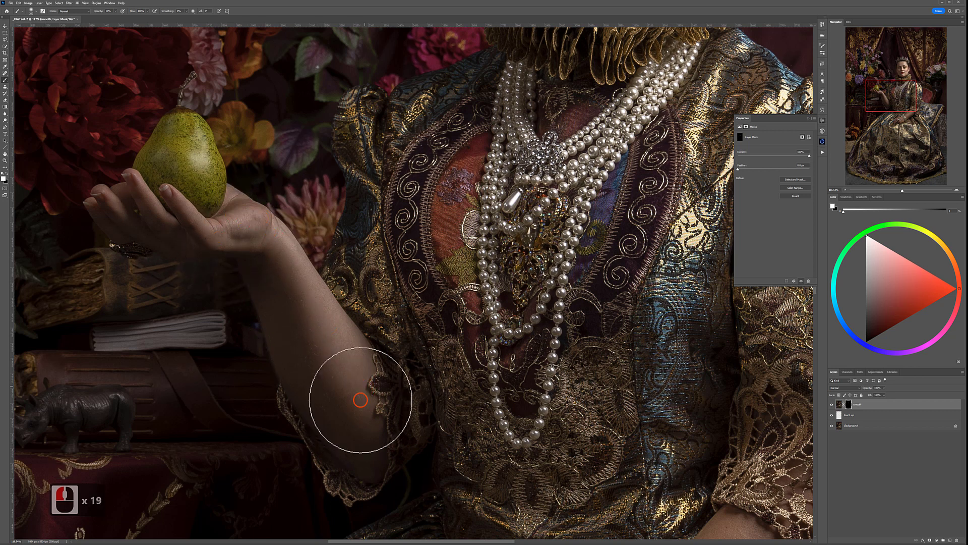
{"action": "left_click", "coordinate": [522, 336]}
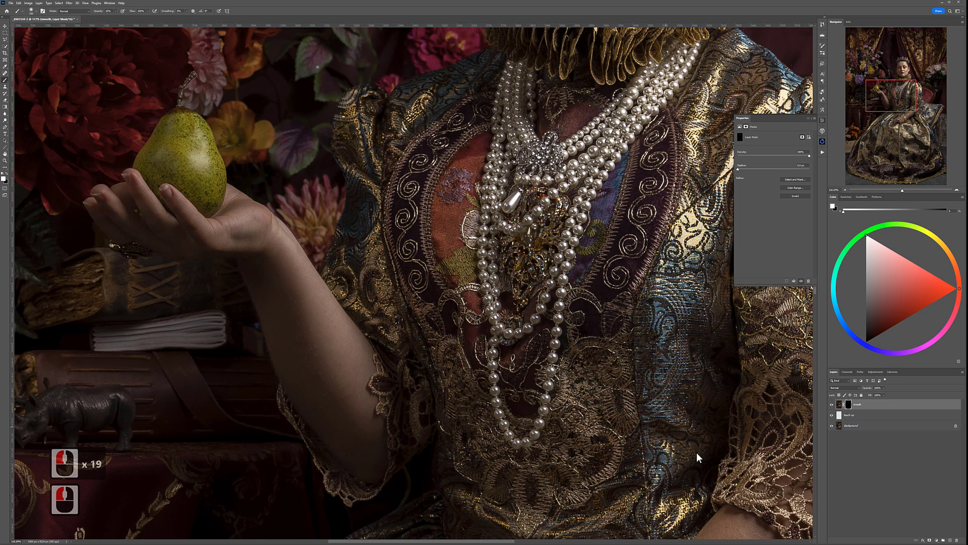
Step: Smooth the resting forearm and the ringed hand by painting white on the "smooth" mask
{"action": "mouse_move", "coordinate": [650, 401]}
{"action": "left_mouse_down"}
{"action": "mouse_move", "coordinate": [521, 290]}
{"action": "mouse_move", "coordinate": [444, 195]}
{"action": "left_mouse_up"}
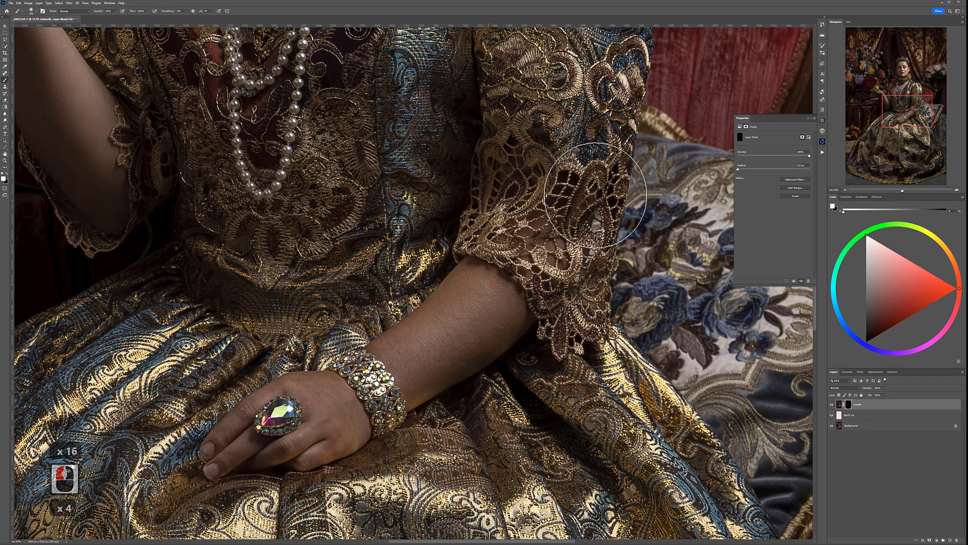
{"action": "left_click_drag", "start_coordinate": [592, 201], "coordinate": [461, 304]}
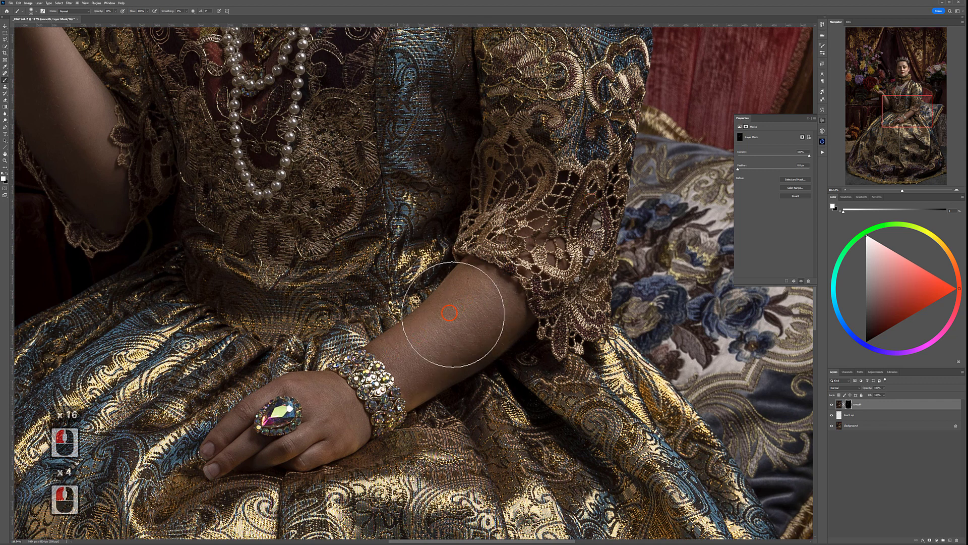
{"action": "left_click_drag", "start_coordinate": [428, 349], "coordinate": [437, 367]}
{"action": "mouse_move", "coordinate": [486, 333]}
{"action": "left_mouse_down"}
{"action": "mouse_move", "coordinate": [401, 388]}
{"action": "mouse_move", "coordinate": [456, 294]}
{"action": "mouse_move", "coordinate": [497, 309]}
{"action": "left_mouse_up"}
{"action": "left_click_drag", "start_coordinate": [458, 283], "coordinate": [480, 292]}
{"action": "mouse_move", "coordinate": [339, 391]}
{"action": "left_mouse_down"}
{"action": "mouse_move", "coordinate": [316, 389]}
{"action": "mouse_move", "coordinate": [337, 429]}
{"action": "mouse_move", "coordinate": [327, 435]}
{"action": "mouse_move", "coordinate": [336, 428]}
{"action": "mouse_move", "coordinate": [318, 393]}
{"action": "left_mouse_up"}
{"action": "left_click_drag", "start_coordinate": [318, 391], "coordinate": [335, 428]}
{"action": "left_click_drag", "start_coordinate": [337, 426], "coordinate": [317, 384]}
{"action": "left_click_drag", "start_coordinate": [234, 439], "coordinate": [343, 397]}
{"action": "mouse_move", "coordinate": [454, 328]}
{"action": "left_mouse_down"}
{"action": "mouse_move", "coordinate": [487, 298]}
{"action": "mouse_move", "coordinate": [464, 289]}
{"action": "mouse_move", "coordinate": [447, 345]}
{"action": "left_mouse_up"}
{"action": "left_click", "coordinate": [480, 337]}
{"action": "left_click", "coordinate": [523, 319]}
{"action": "left_click", "coordinate": [455, 356]}
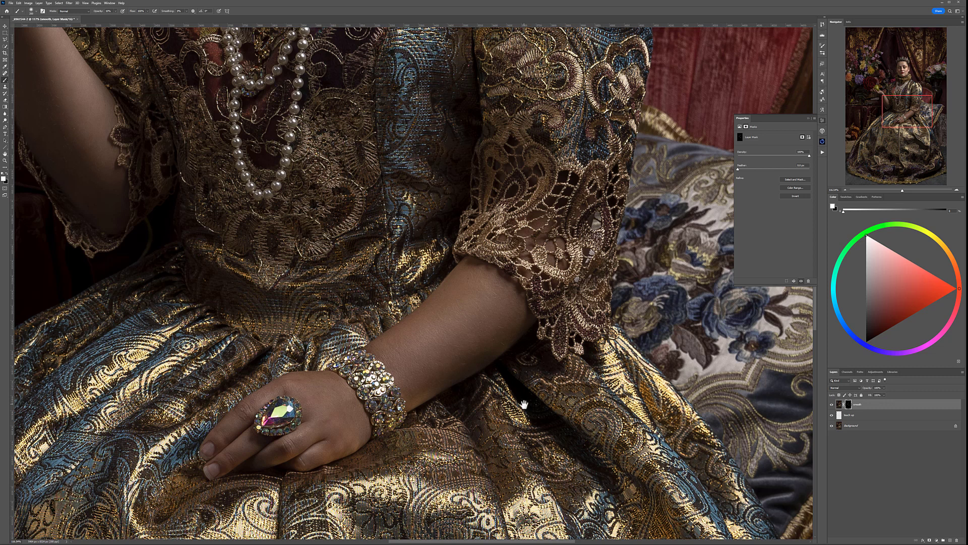
Step: Stamp all visible layers into a new layer on top and name it "hair"
{"action": "left_click_drag", "start_coordinate": [403, 137], "coordinate": [418, 251]}
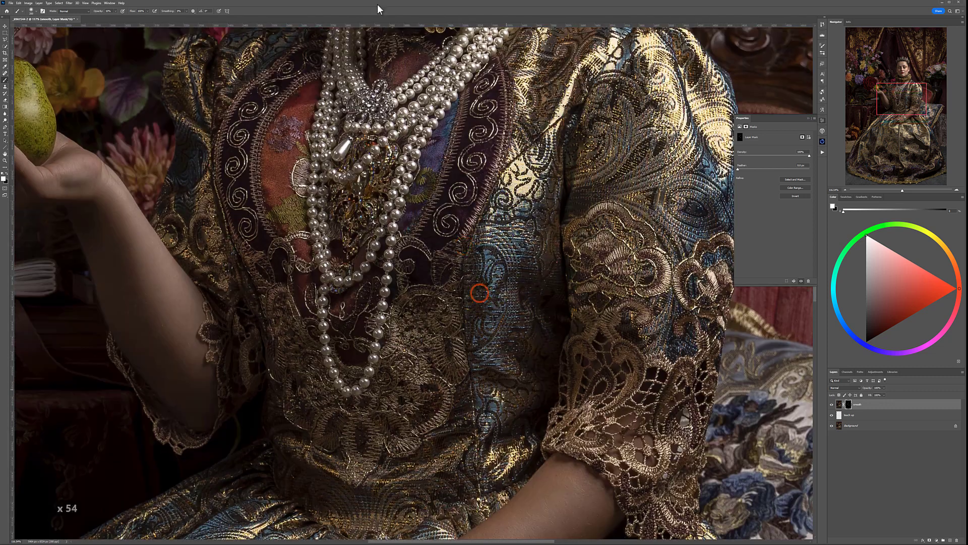
{"action": "left_click", "coordinate": [401, 169]}
{"action": "left_click", "coordinate": [443, 316]}
{"action": "scroll", "coordinate": [428, 341], "scroll_direction": "down", "scroll_amount": 10, "text": "alt"}
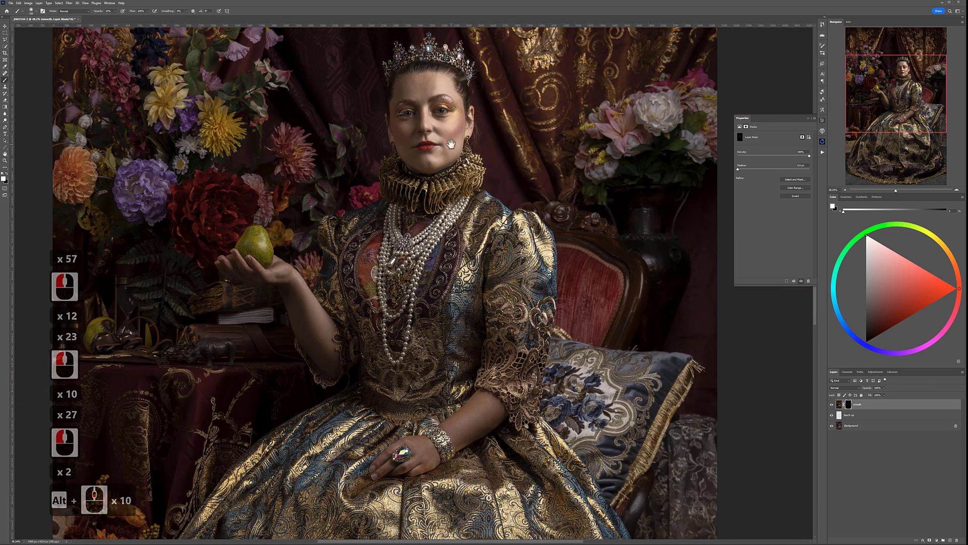
{"action": "left_click_drag", "start_coordinate": [451, 144], "coordinate": [443, 235]}
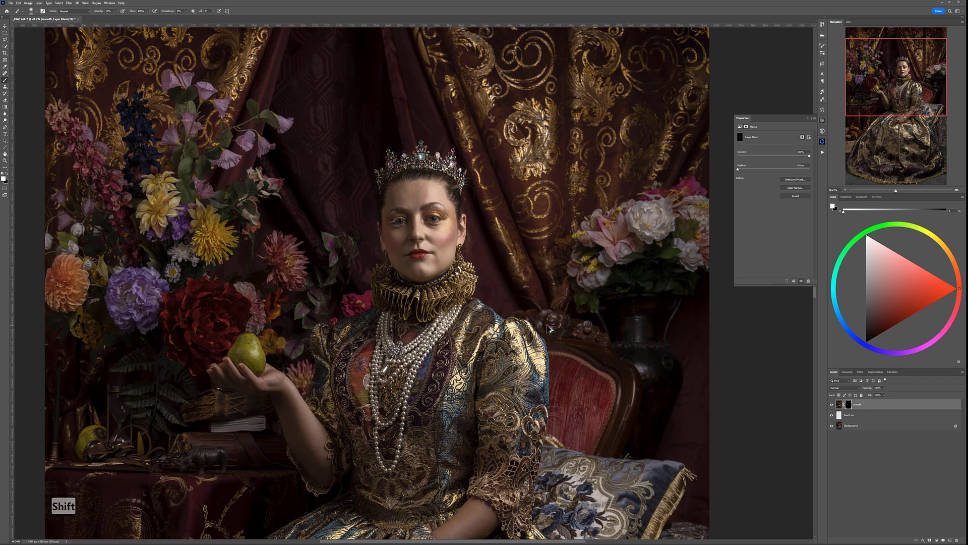
{"action": "key", "text": "ctrl+alt+shift+e"}
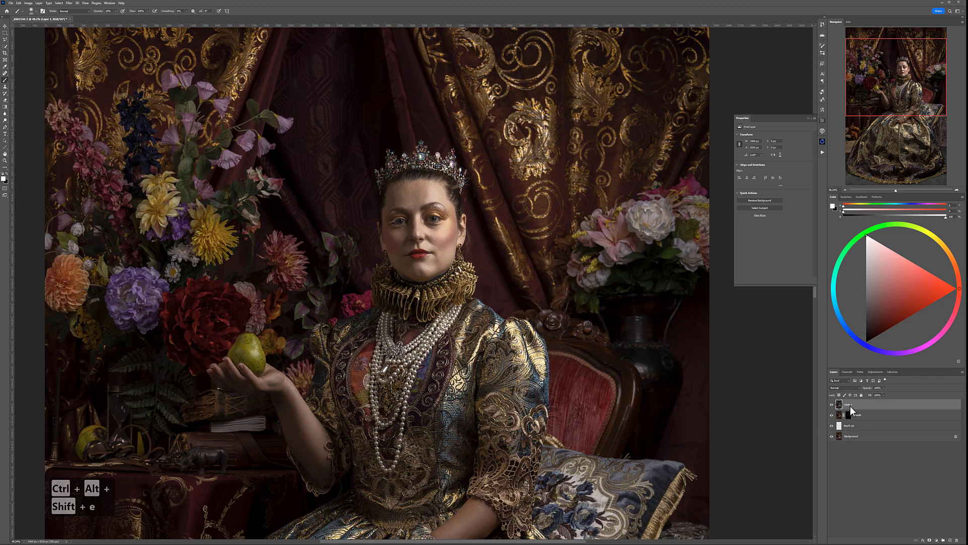
{"action": "type", "text": "hair"}
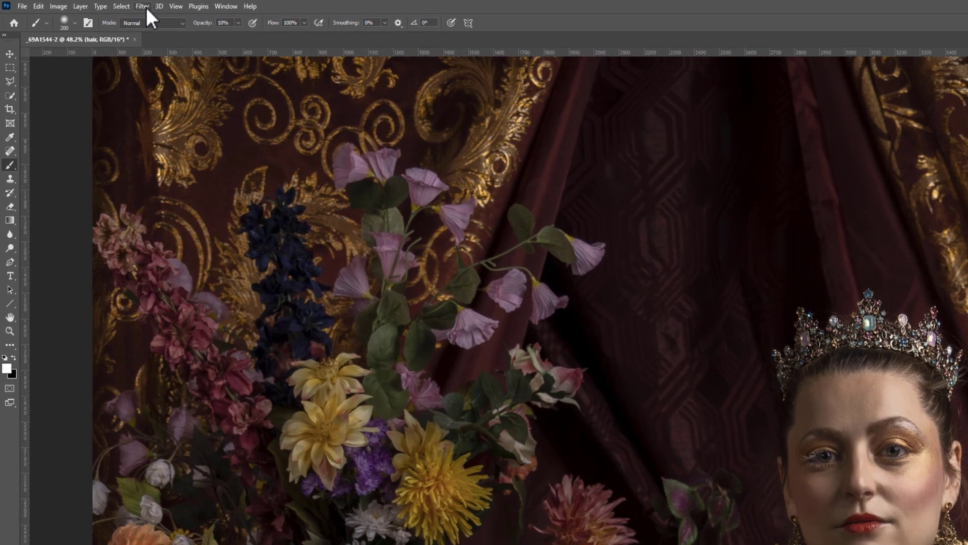
Step: Apply the Oil Paint filter to the "hair" layer with Stylization 10, Cleanliness 10, Scale 0.1, Bristle Detail 0.8, and Lighting at 44° with Shine 2.0
{"action": "left_click", "coordinate": [69, 3]}
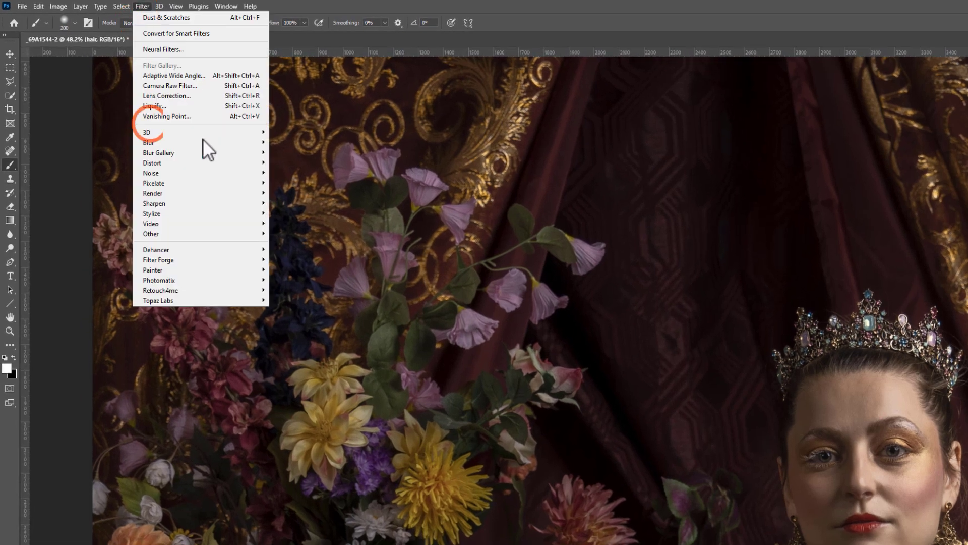
{"action": "mouse_move", "coordinate": [201, 212]}
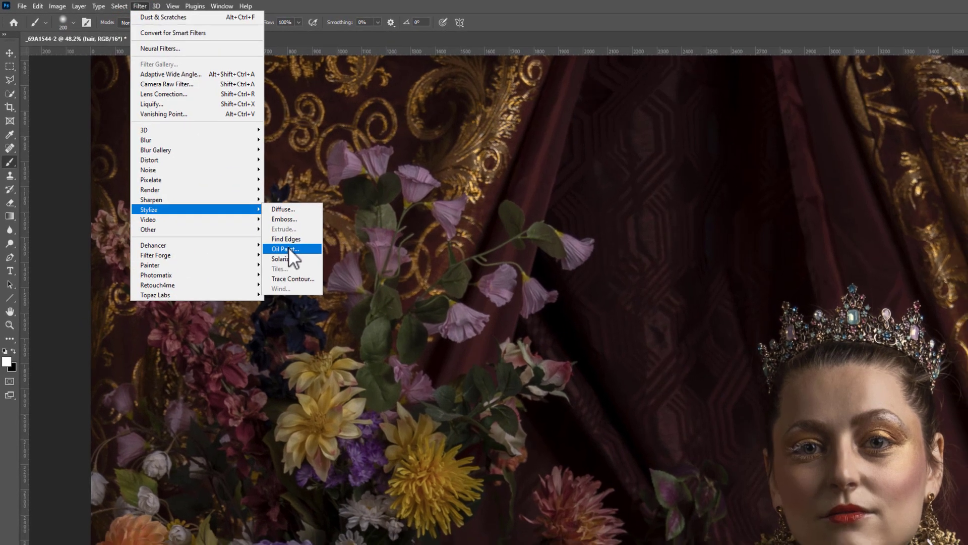
{"action": "left_click", "coordinate": [808, 443]}
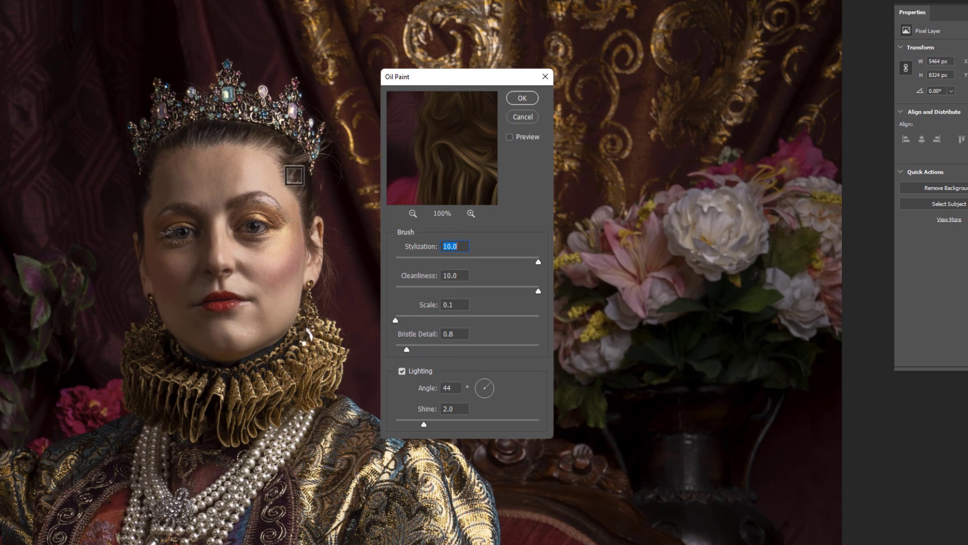
{"action": "left_click", "coordinate": [302, 174]}
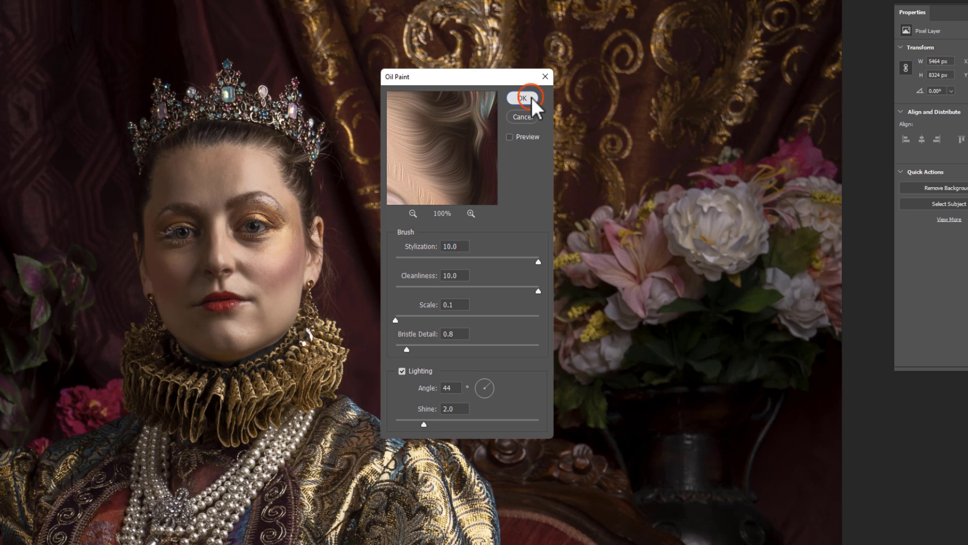
{"action": "left_click", "coordinate": [524, 98]}
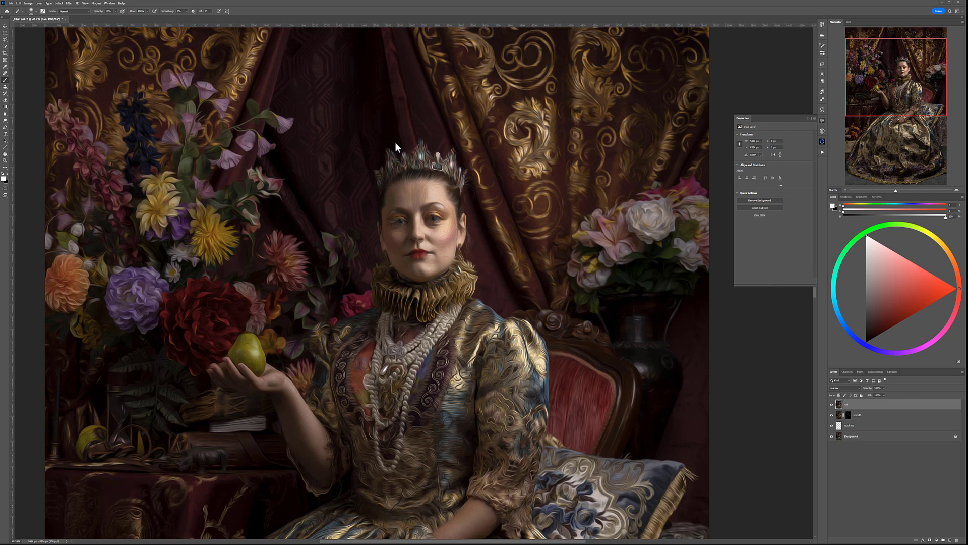
Step: Sharpen the painterly "hair" layer with the Unsharp Mask filter
{"action": "left_click", "coordinate": [68, 3]}
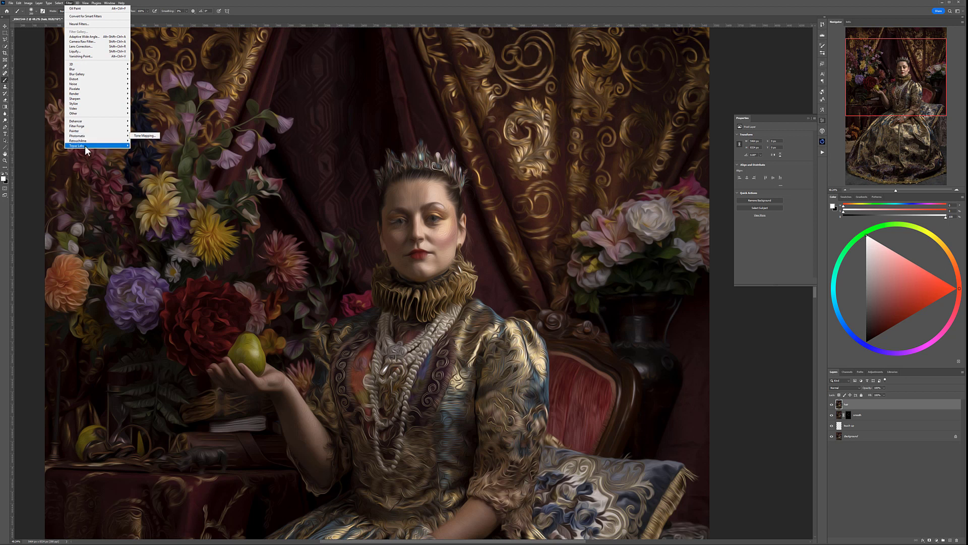
{"action": "mouse_move", "coordinate": [94, 99]}
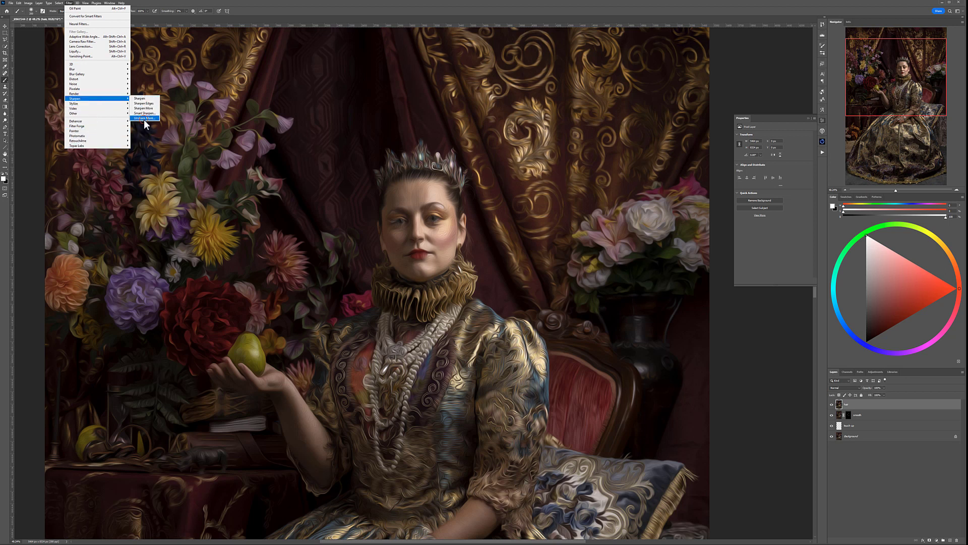
{"action": "left_click", "coordinate": [146, 108]}
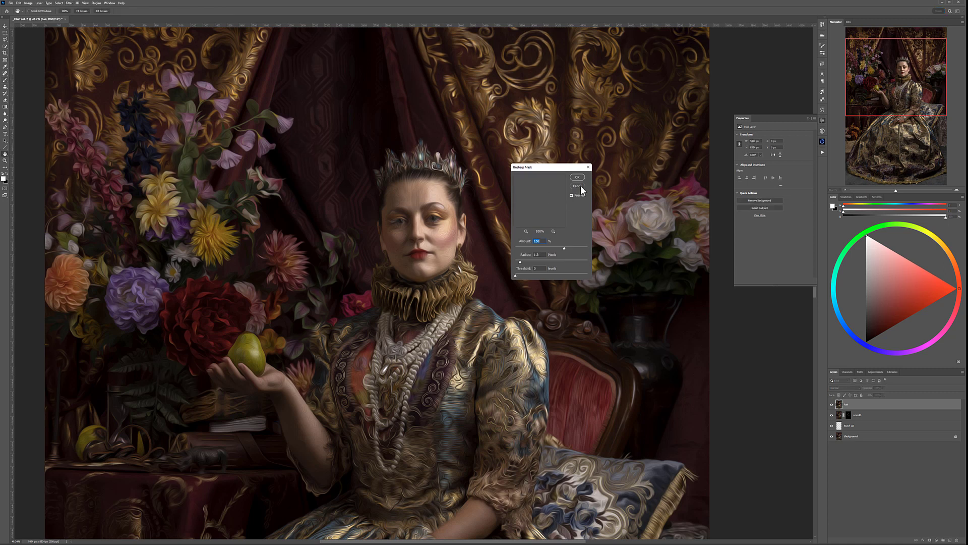
{"action": "left_click", "coordinate": [452, 189]}
{"action": "left_click", "coordinate": [579, 177]}
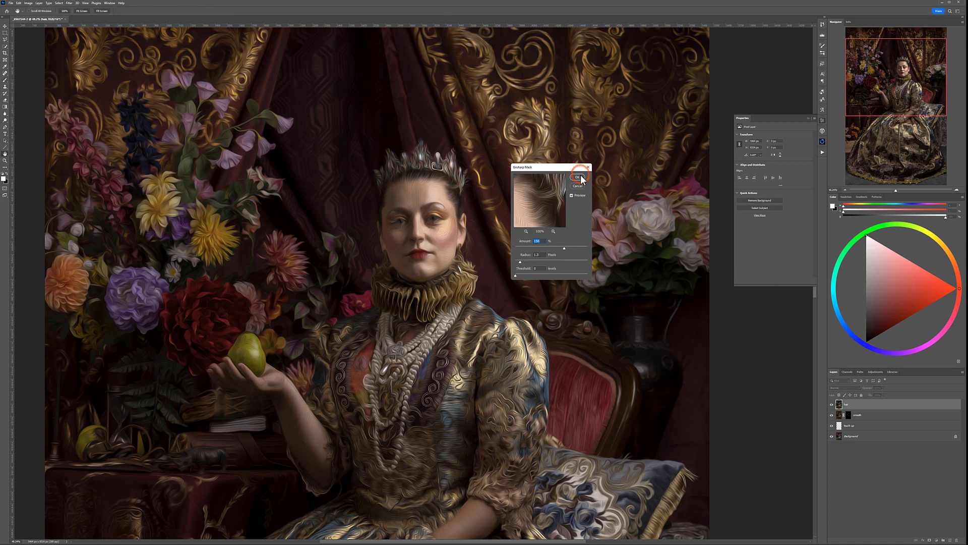
Step: Hide the "hair" layer behind a black mask and paint white over the hair below the crown and the loose strands near the ear
{"action": "left_click", "coordinate": [890, 403]}
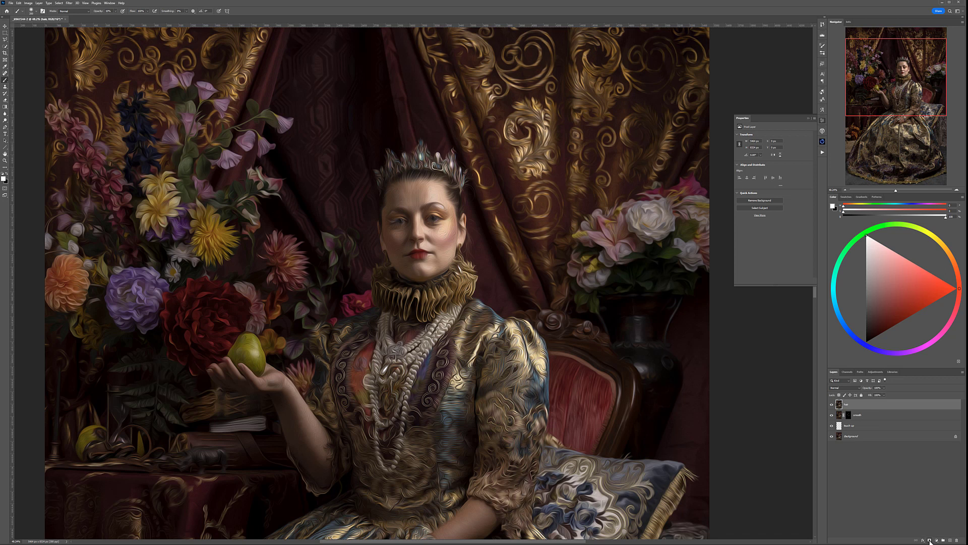
{"action": "left_click", "coordinate": [930, 539], "text": "alt"}
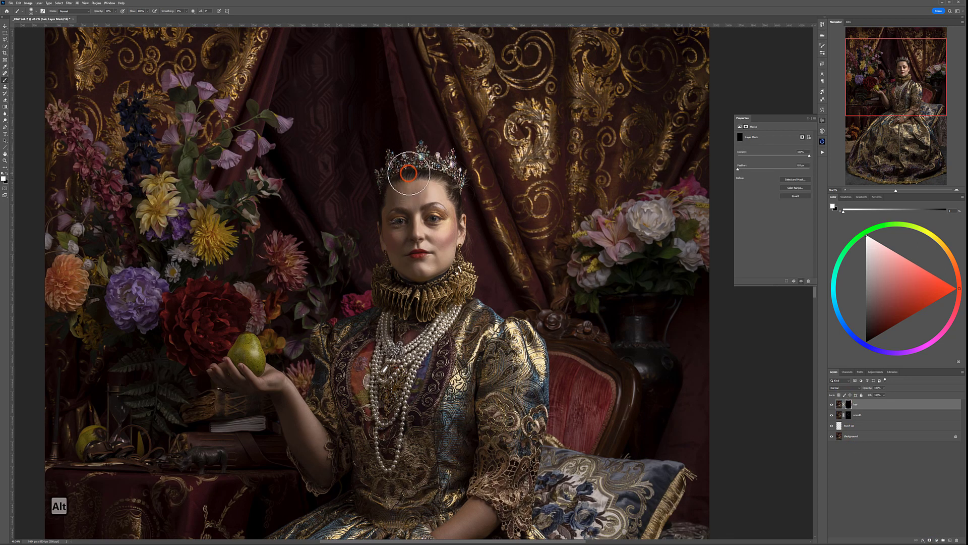
{"action": "scroll", "coordinate": [408, 173], "scroll_direction": "up", "scroll_amount": 3, "text": "alt"}
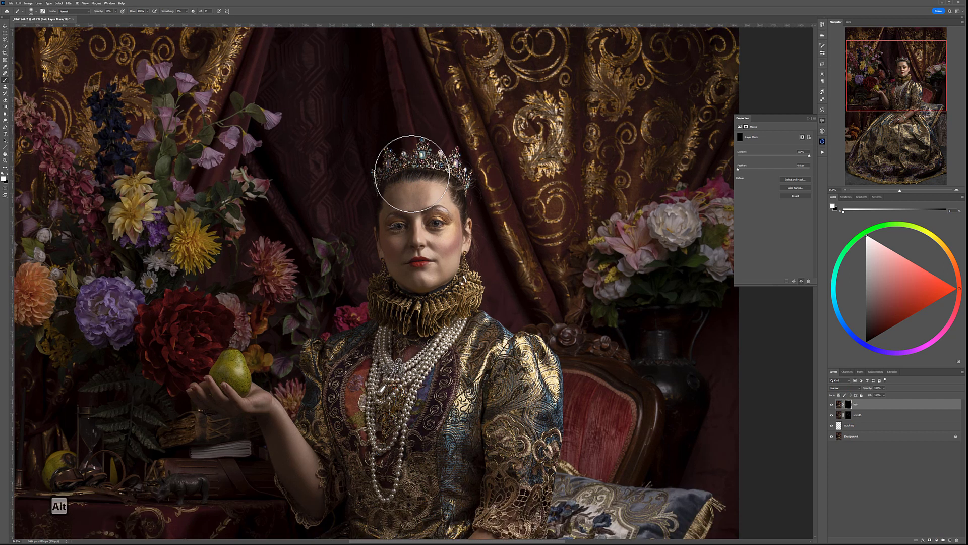
{"action": "scroll", "coordinate": [412, 173], "scroll_direction": "up", "scroll_amount": 5}
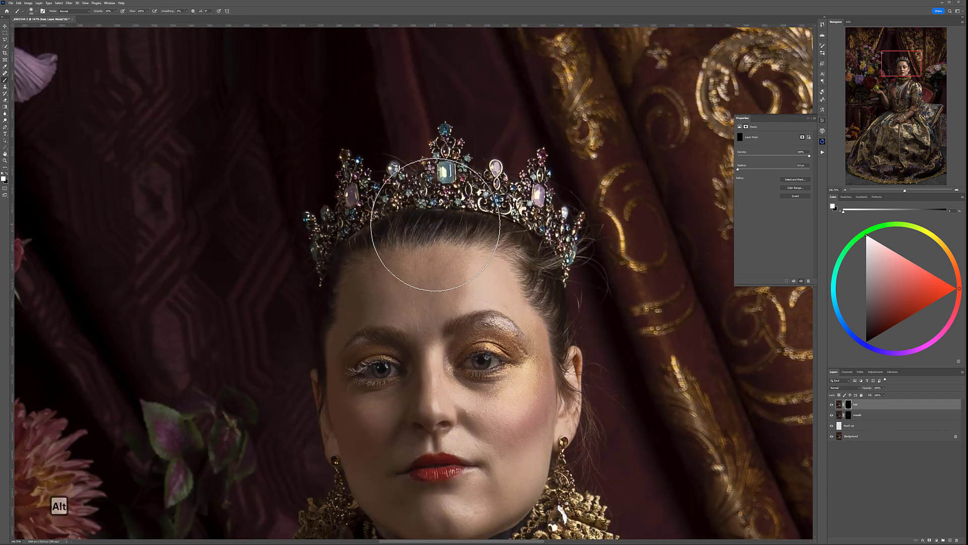
{"action": "mouse_move", "coordinate": [348, 242]}
{"action": "left_mouse_down"}
{"action": "mouse_move", "coordinate": [481, 222]}
{"action": "mouse_move", "coordinate": [514, 236]}
{"action": "mouse_move", "coordinate": [563, 327]}
{"action": "mouse_move", "coordinate": [532, 248]}
{"action": "mouse_move", "coordinate": [477, 229]}
{"action": "left_mouse_up"}
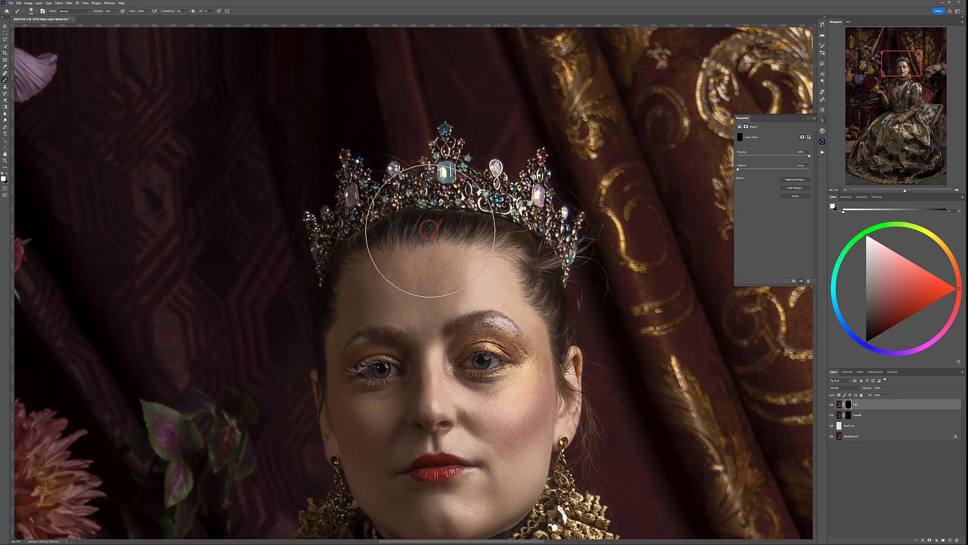
{"action": "mouse_move", "coordinate": [598, 394]}
{"action": "left_mouse_down"}
{"action": "mouse_move", "coordinate": [587, 417]}
{"action": "mouse_move", "coordinate": [594, 458]}
{"action": "mouse_move", "coordinate": [592, 416]}
{"action": "left_mouse_up"}
{"action": "mouse_move", "coordinate": [584, 374]}
{"action": "left_mouse_down"}
{"action": "mouse_move", "coordinate": [633, 465]}
{"action": "mouse_move", "coordinate": [622, 439]}
{"action": "left_mouse_up"}
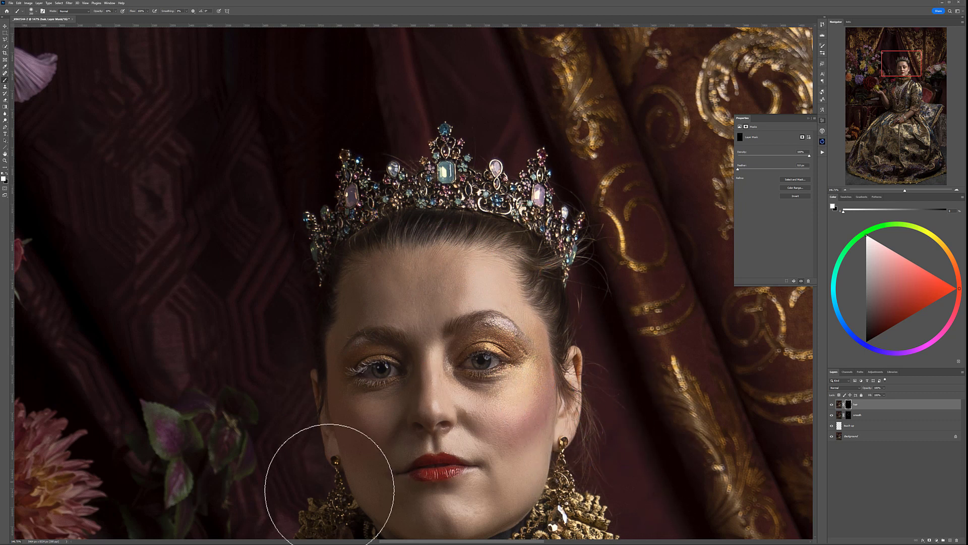
Step: Reveal the oil-paint effect on the pink dahlia, the leaves and the blossoms around the pear by painting white on the "hair" mask
{"action": "mouse_move", "coordinate": [335, 465]}
{"action": "left_mouse_down"}
{"action": "mouse_move", "coordinate": [462, 194]}
{"action": "mouse_move", "coordinate": [649, 222]}
{"action": "left_mouse_up"}
{"action": "left_click_drag", "start_coordinate": [318, 181], "coordinate": [351, 241]}
{"action": "left_click_drag", "start_coordinate": [301, 191], "coordinate": [313, 260]}
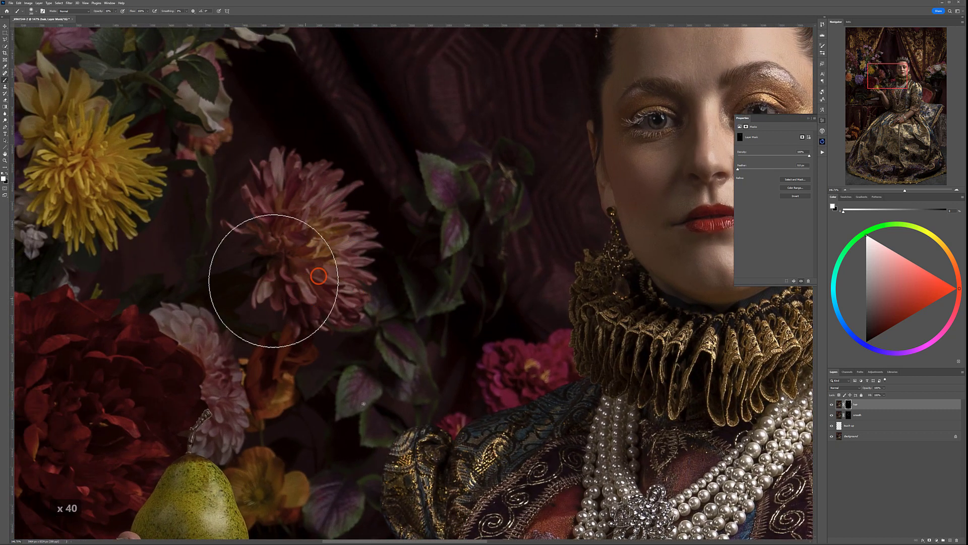
{"action": "mouse_move", "coordinate": [356, 294]}
{"action": "left_mouse_down"}
{"action": "mouse_move", "coordinate": [274, 202]}
{"action": "mouse_move", "coordinate": [243, 223]}
{"action": "left_mouse_up"}
{"action": "mouse_move", "coordinate": [424, 256]}
{"action": "left_mouse_down"}
{"action": "mouse_move", "coordinate": [460, 227]}
{"action": "mouse_move", "coordinate": [468, 299]}
{"action": "left_mouse_up"}
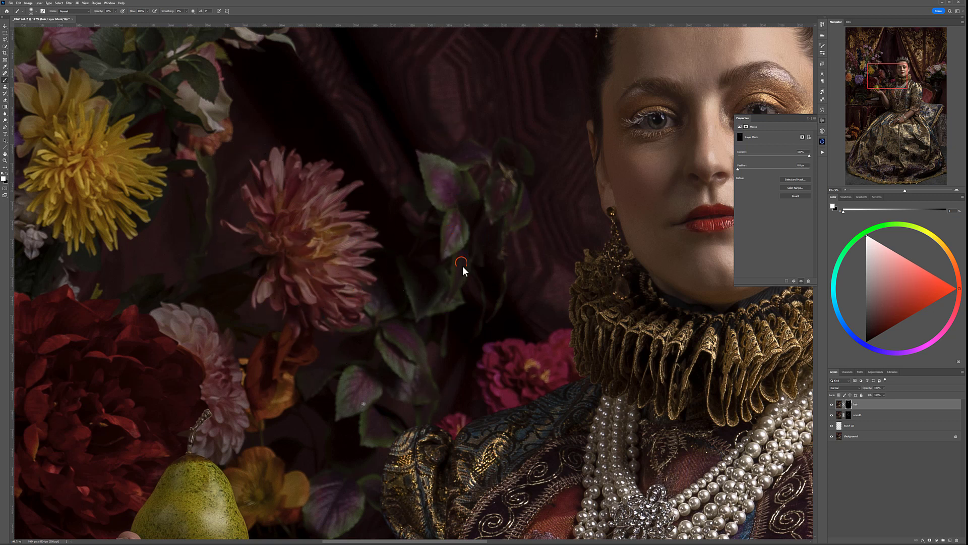
{"action": "left_click", "coordinate": [295, 347]}
{"action": "left_click", "coordinate": [190, 338]}
{"action": "left_click", "coordinate": [282, 480]}
{"action": "mouse_move", "coordinate": [294, 464]}
{"action": "left_mouse_down"}
{"action": "mouse_move", "coordinate": [318, 483]}
{"action": "mouse_move", "coordinate": [342, 493]}
{"action": "left_mouse_up"}
{"action": "mouse_move", "coordinate": [255, 376]}
{"action": "left_mouse_down"}
{"action": "mouse_move", "coordinate": [221, 344]}
{"action": "mouse_move", "coordinate": [205, 354]}
{"action": "mouse_move", "coordinate": [372, 341]}
{"action": "left_mouse_up"}
Step: Reveal the oil-paint effect across the rest of the large bouquet by painting white on the "hair" mask with a larger brush
{"action": "scroll", "coordinate": [220, 344], "scroll_direction": "down", "scroll_amount": 8}
{"action": "key", "text": "bracketright"}
{"action": "key", "text": "bracketright"}
{"action": "key", "text": "bracketright"}
{"action": "key", "text": "bracketright"}
{"action": "key", "text": "bracketright"}
{"action": "key", "text": "bracketright"}
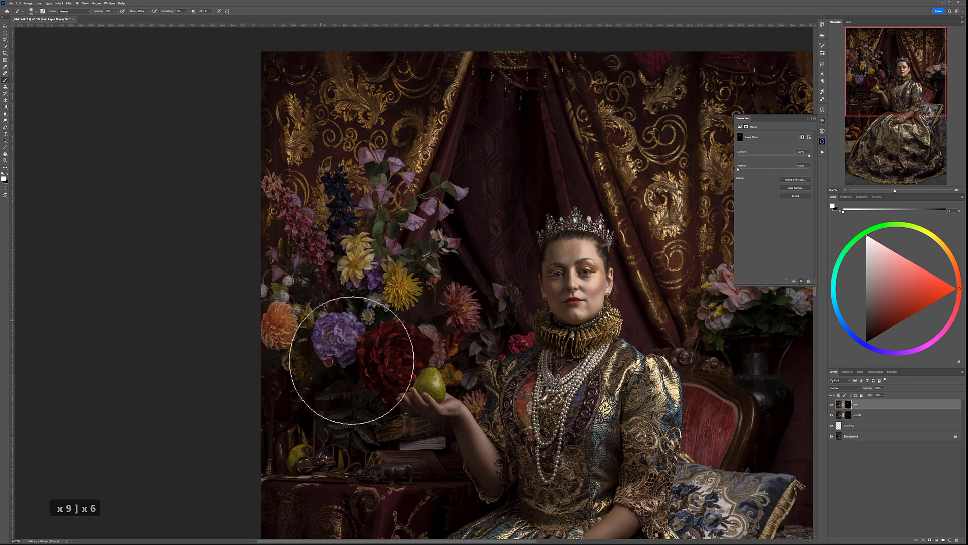
{"action": "mouse_move", "coordinate": [374, 360]}
{"action": "left_mouse_down"}
{"action": "mouse_move", "coordinate": [369, 292]}
{"action": "mouse_move", "coordinate": [285, 201]}
{"action": "mouse_move", "coordinate": [308, 244]}
{"action": "left_mouse_up"}
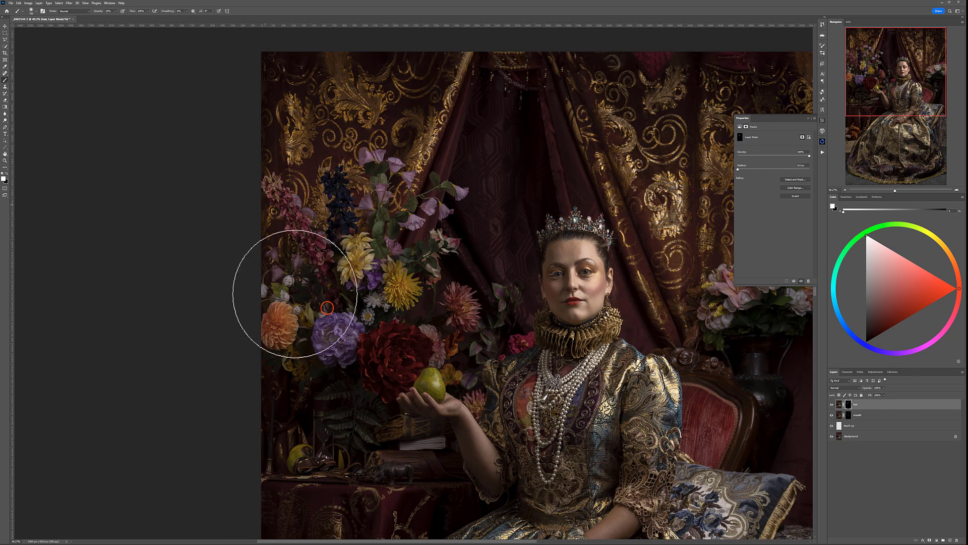
{"action": "left_click_drag", "start_coordinate": [366, 253], "coordinate": [357, 266]}
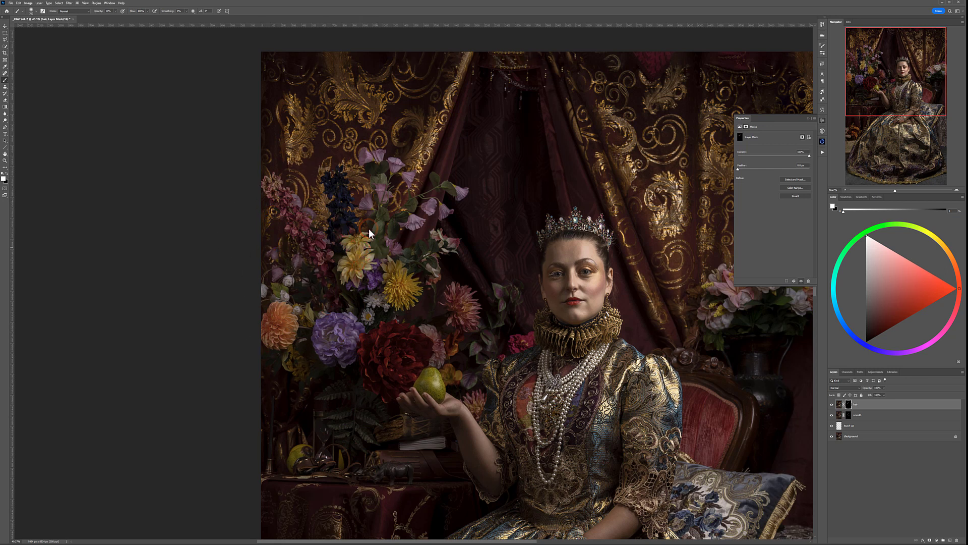
{"action": "mouse_move", "coordinate": [348, 199]}
{"action": "left_mouse_down"}
{"action": "mouse_move", "coordinate": [373, 187]}
{"action": "mouse_move", "coordinate": [381, 216]}
{"action": "mouse_move", "coordinate": [393, 189]}
{"action": "mouse_move", "coordinate": [386, 193]}
{"action": "mouse_move", "coordinate": [414, 215]}
{"action": "mouse_move", "coordinate": [454, 196]}
{"action": "mouse_move", "coordinate": [419, 220]}
{"action": "mouse_move", "coordinate": [408, 276]}
{"action": "mouse_move", "coordinate": [443, 204]}
{"action": "mouse_move", "coordinate": [377, 226]}
{"action": "left_mouse_up"}
{"action": "left_click_drag", "start_coordinate": [326, 285], "coordinate": [377, 238]}
{"action": "left_click_drag", "start_coordinate": [372, 323], "coordinate": [368, 298]}
{"action": "mouse_move", "coordinate": [357, 254]}
{"action": "left_mouse_down"}
{"action": "mouse_move", "coordinate": [352, 262]}
{"action": "mouse_move", "coordinate": [387, 275]}
{"action": "left_mouse_up"}
{"action": "mouse_move", "coordinate": [383, 349]}
{"action": "left_mouse_down"}
{"action": "mouse_move", "coordinate": [370, 387]}
{"action": "mouse_move", "coordinate": [391, 373]}
{"action": "mouse_move", "coordinate": [376, 368]}
{"action": "mouse_move", "coordinate": [358, 397]}
{"action": "left_mouse_up"}
{"action": "left_click_drag", "start_coordinate": [457, 343], "coordinate": [459, 332]}
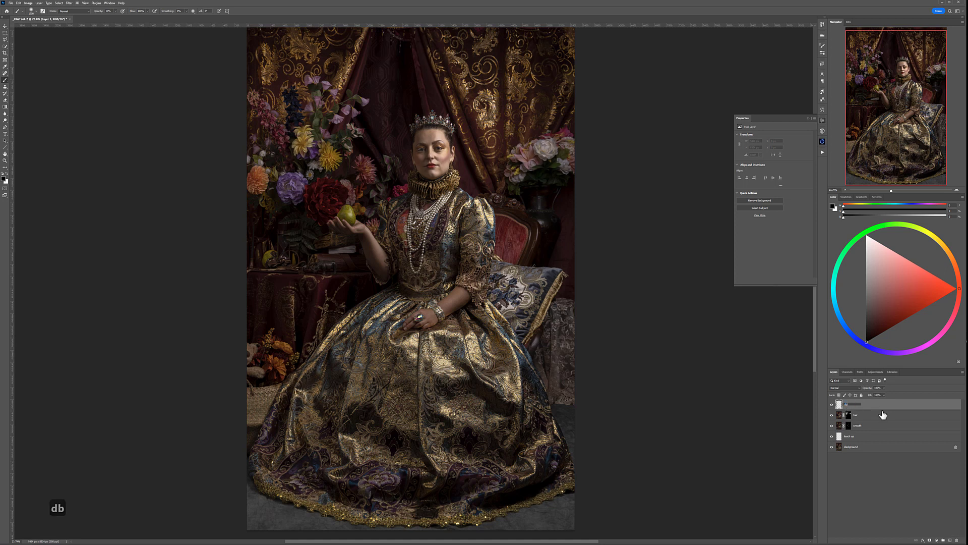
Step: Fill the "db" layer with 50% gray and set its blend mode to Soft Light
{"action": "key", "text": "shift+BackSpace"}
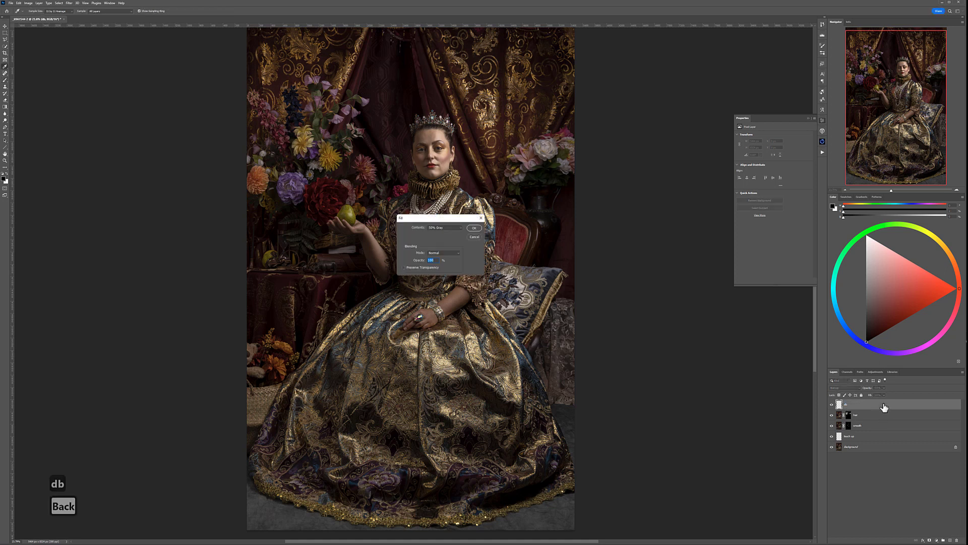
{"action": "left_click", "coordinate": [473, 228]}
{"action": "key", "text": "b"}
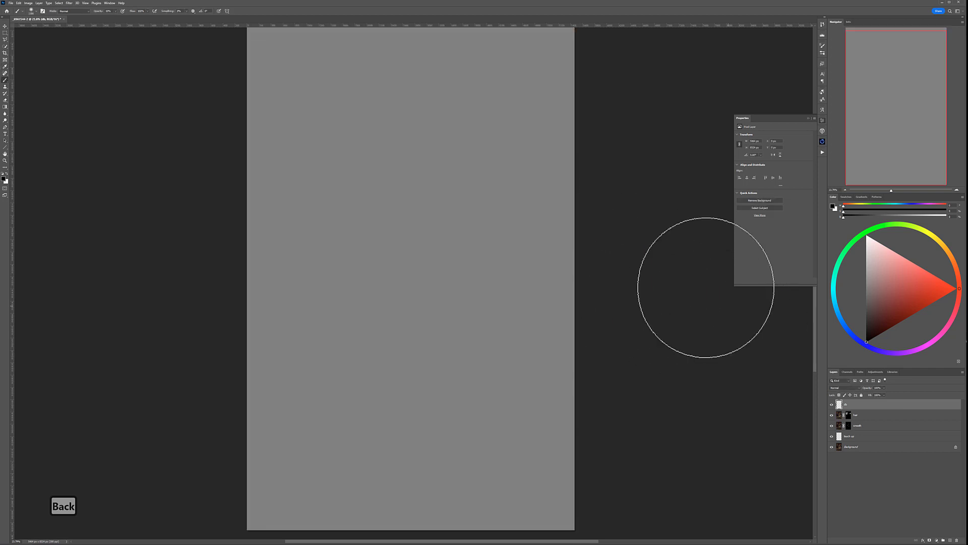
{"action": "left_click", "coordinate": [858, 389]}
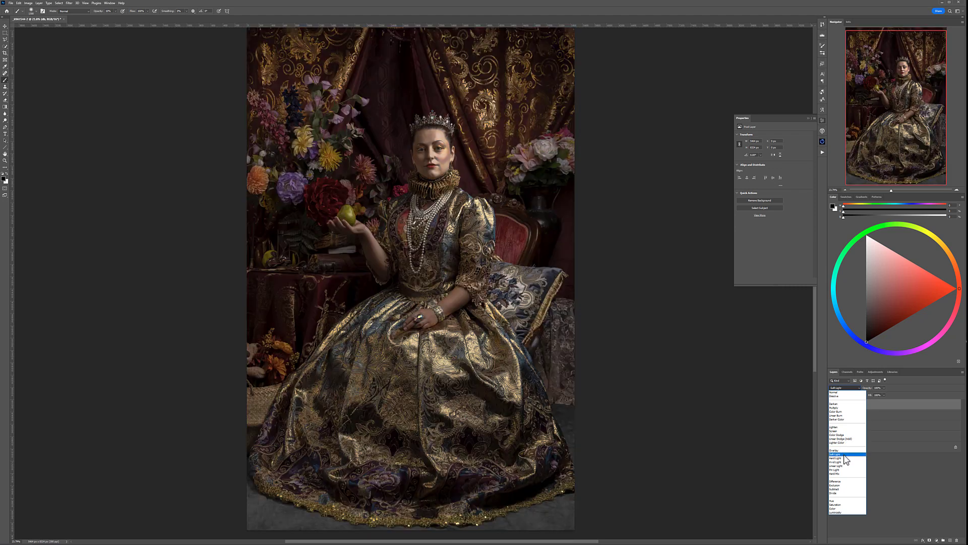
{"action": "left_click", "coordinate": [848, 460]}
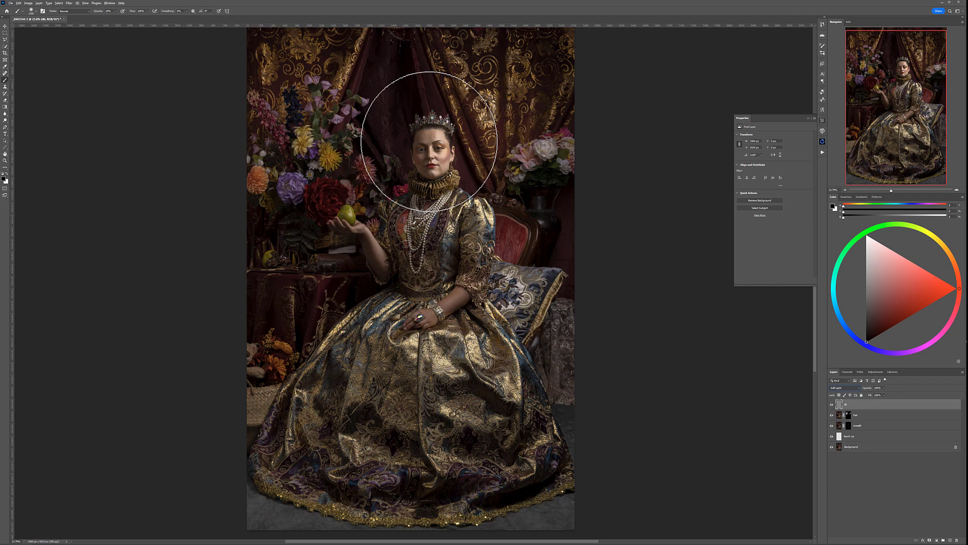
Step: Darken the shadows around the face and ruff by painting black on the "db" layer with a resized brush
{"action": "scroll", "coordinate": [434, 151], "scroll_direction": "up", "scroll_amount": 3}
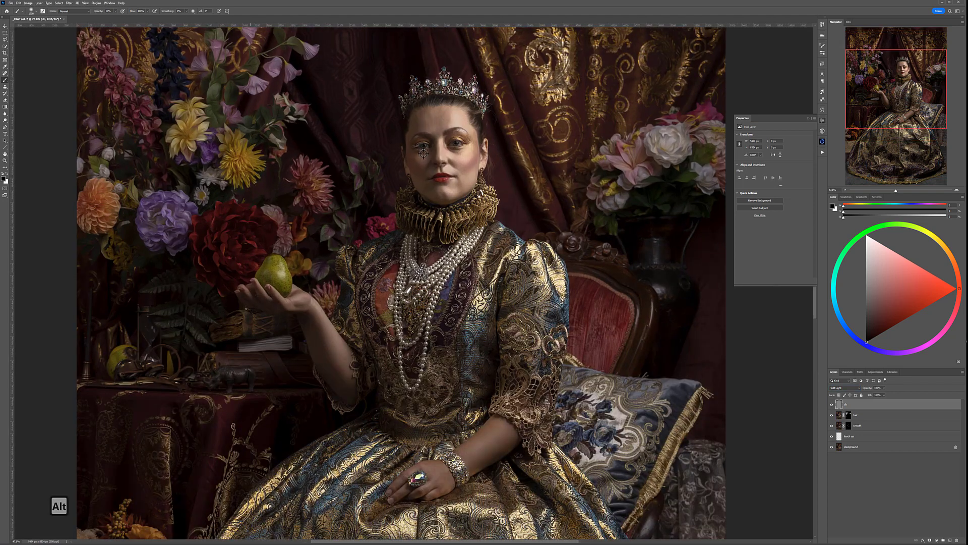
{"action": "scroll", "coordinate": [436, 153], "scroll_direction": "up", "scroll_amount": 3}
{"action": "left_click_drag", "start_coordinate": [477, 173], "coordinate": [466, 255]}
{"action": "key", "text": "bracketright"}
{"action": "key", "text": "bracketright"}
{"action": "key", "text": "bracketright"}
{"action": "key", "text": "bracketright"}
{"action": "key", "text": "bracketright"}
{"action": "key", "text": "bracketright"}
{"action": "key", "text": "bracketright"}
{"action": "key", "text": "bracketright"}
{"action": "key", "text": "bracketright"}
{"action": "key", "text": "bracketleft"}
{"action": "key", "text": "bracketleft"}
{"action": "key", "text": "bracketleft"}
{"action": "key", "text": "bracketleft"}
{"action": "key", "text": "bracketleft"}
{"action": "key", "text": "bracketleft"}
{"action": "key", "text": "bracketleft"}
{"action": "key", "text": "bracketleft"}
{"action": "key", "text": "bracketleft"}
{"action": "key", "text": "bracketleft"}
{"action": "key", "text": "bracketleft"}
{"action": "key", "text": "bracketleft"}
{"action": "key", "text": "bracketleft"}
{"action": "key", "text": "bracketleft"}
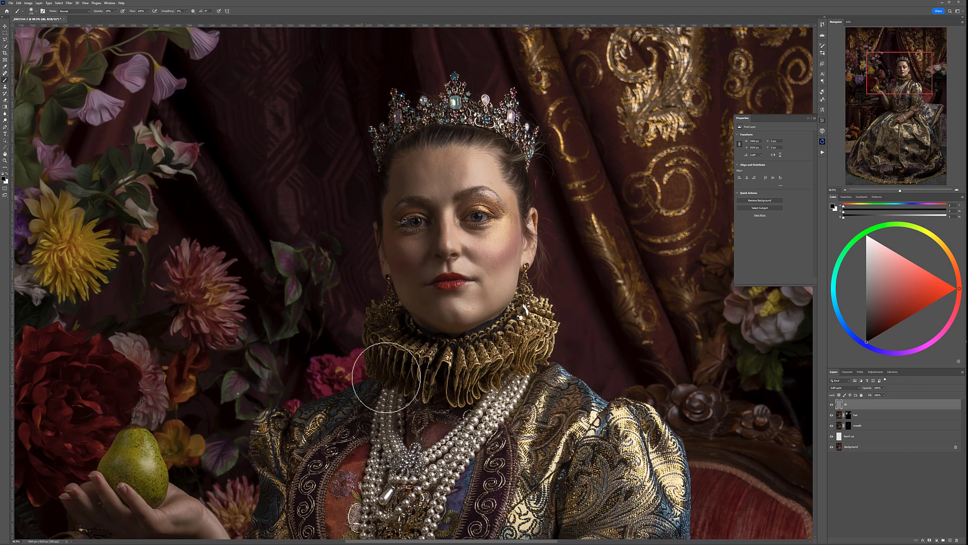
Step: Brighten the highlights on the nose and cheek by painting white on the "db" layer with a small brush
{"action": "key", "text": "x"}
{"action": "key", "text": "bracketleft"}
{"action": "key", "text": "bracketleft"}
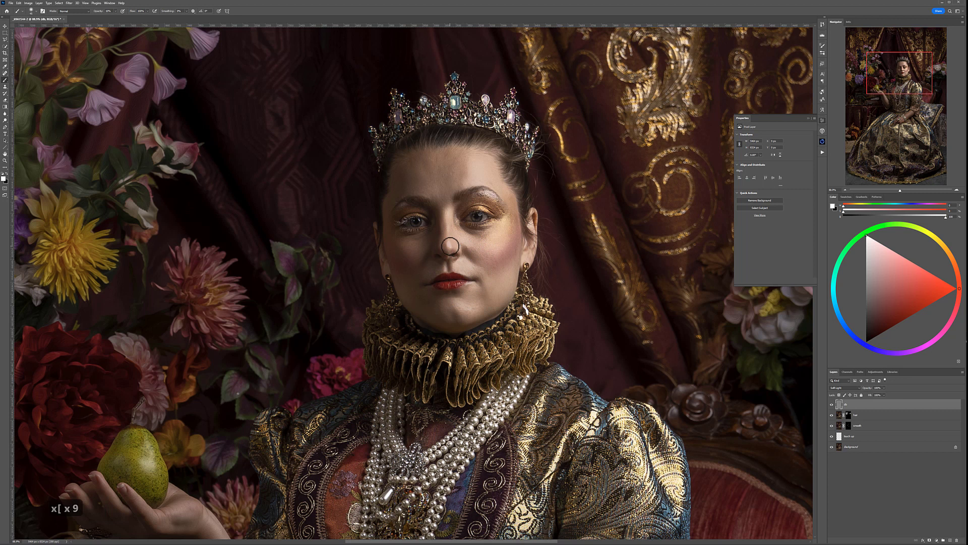
{"action": "key", "text": "bracketright"}
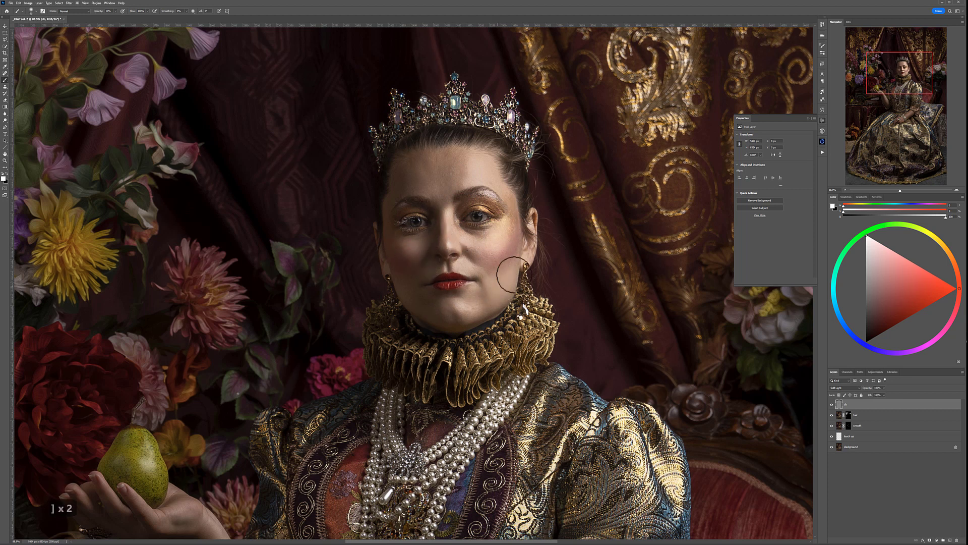
Step: Brighten the raised forearm and the ringed hand with white, and deepen their shadows with a larger black brush on the "db" layer
{"action": "left_click_drag", "start_coordinate": [346, 472], "coordinate": [459, 215]}
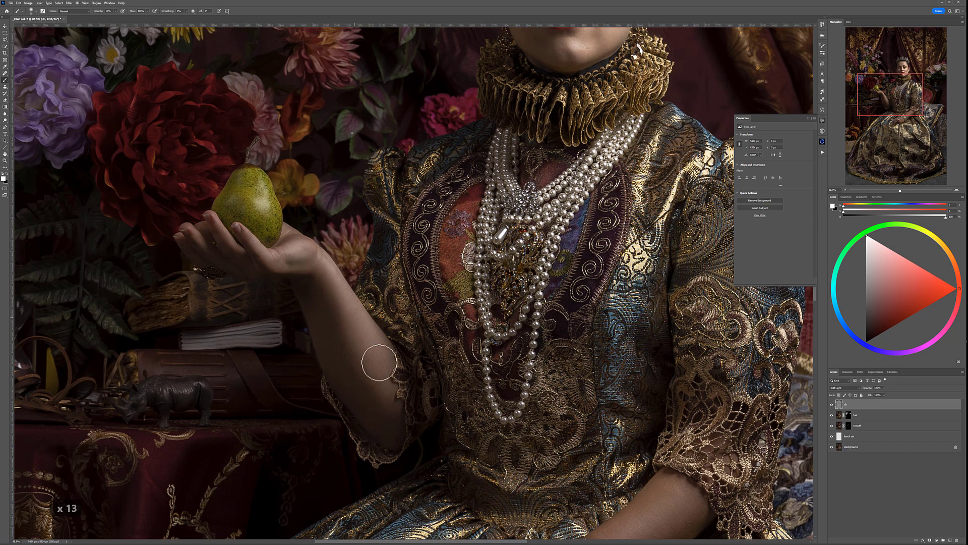
{"action": "left_click_drag", "start_coordinate": [670, 496], "coordinate": [619, 360]}
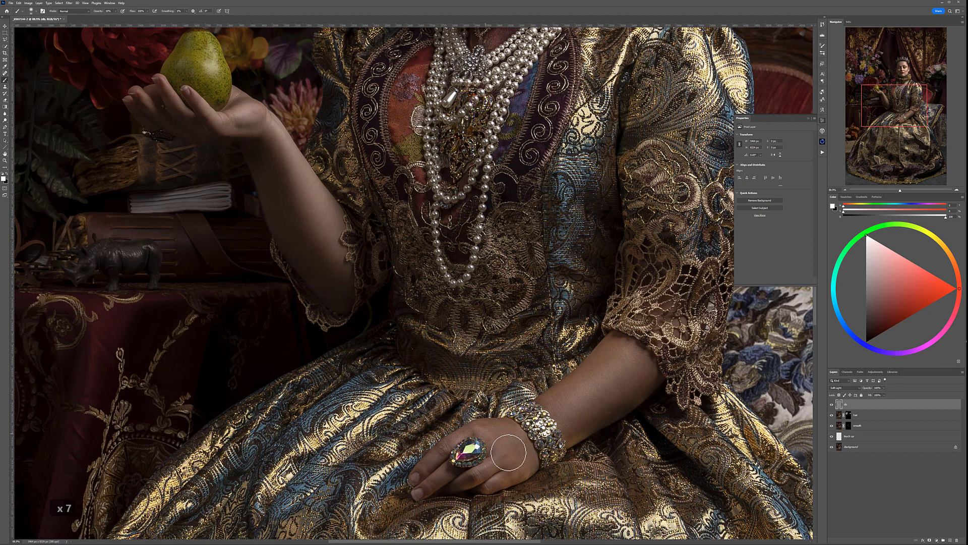
{"action": "key", "text": "x"}
{"action": "key", "text": "bracketright"}
{"action": "key", "text": "bracketright"}
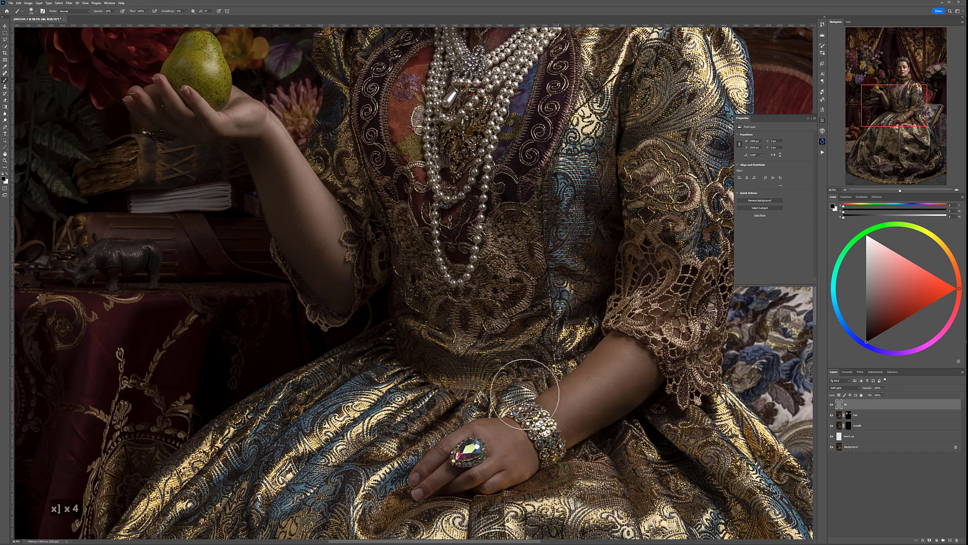
{"action": "left_click", "coordinate": [832, 404]}
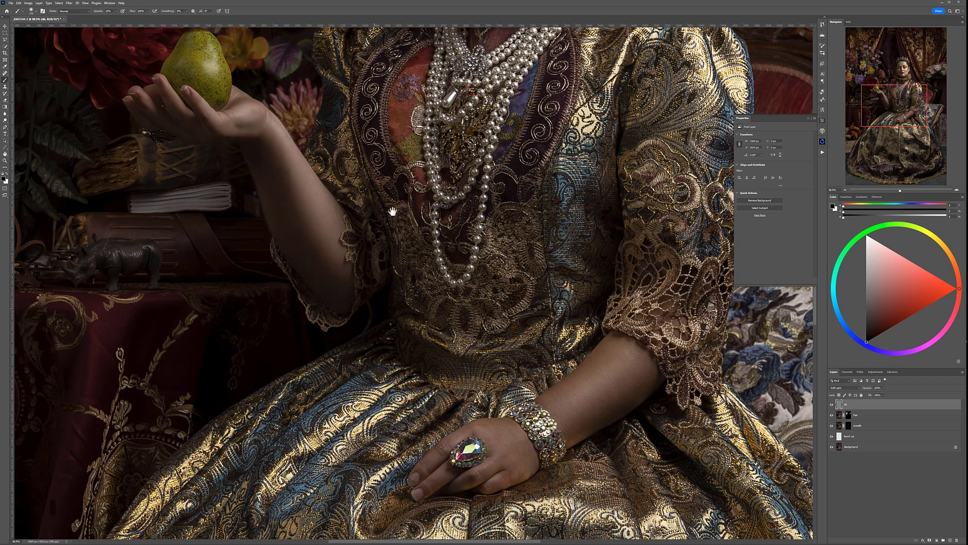
Step: Darken the shadows around the pear, the raised arm and the skirt's edge by painting black on the "db" layer
{"action": "left_click_drag", "start_coordinate": [395, 216], "coordinate": [530, 356]}
{"action": "mouse_move", "coordinate": [359, 214]}
{"action": "left_mouse_down"}
{"action": "mouse_move", "coordinate": [315, 205]}
{"action": "mouse_move", "coordinate": [326, 203]}
{"action": "left_mouse_up"}
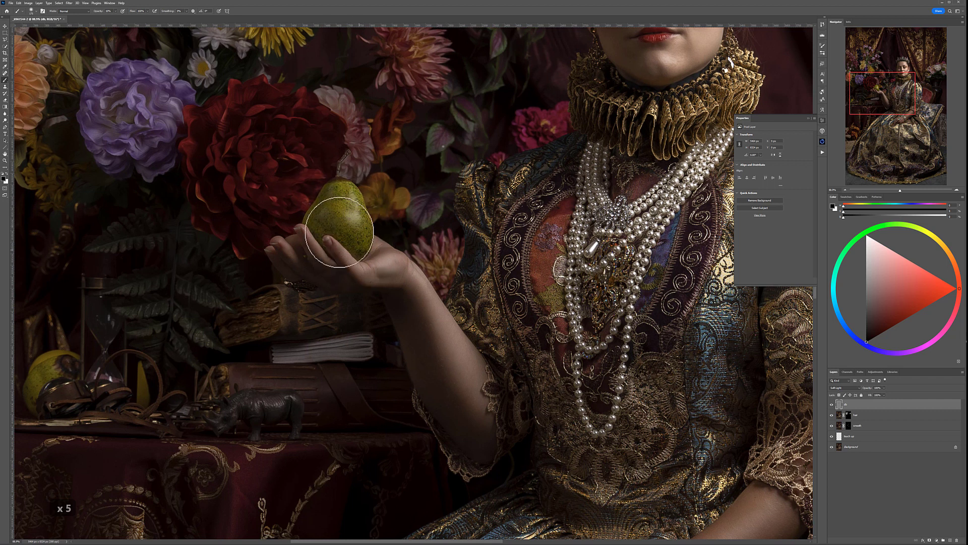
{"action": "left_click_drag", "start_coordinate": [512, 301], "coordinate": [488, 288]}
{"action": "scroll", "coordinate": [520, 272], "scroll_direction": "down", "scroll_amount": 6}
{"action": "scroll", "coordinate": [538, 344], "scroll_direction": "down", "scroll_amount": 4}
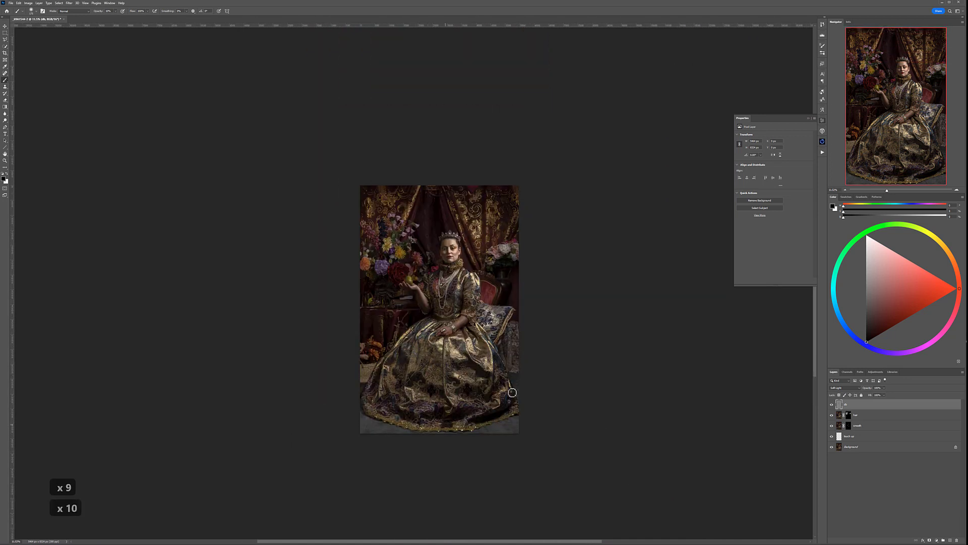
{"action": "key", "text": "bracketright"}
{"action": "key", "text": "bracketright"}
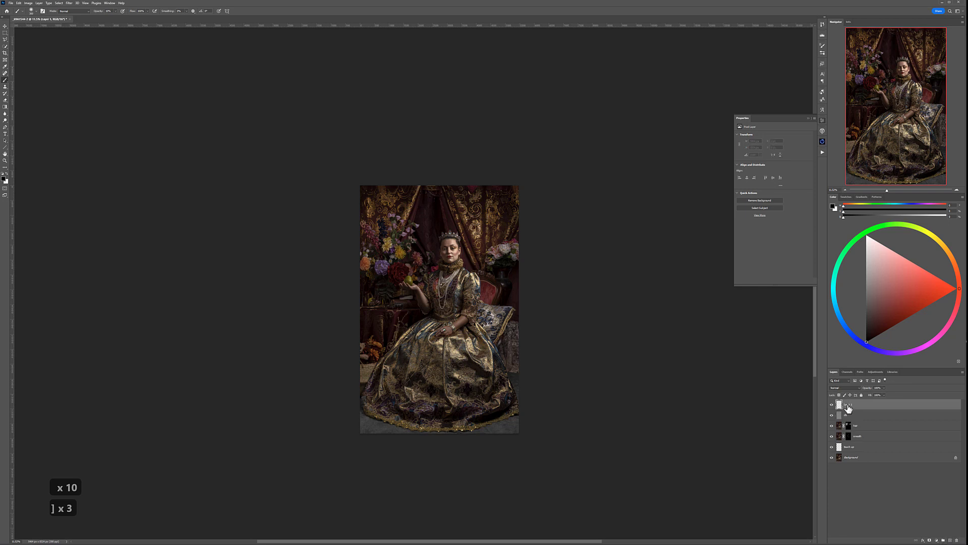
Step: Name the new top layer "edb" and fill it with 50% gray
{"action": "type", "text": "ed"}
{"action": "key", "text": "shift+F5"}
{"action": "key", "text": "Return"}
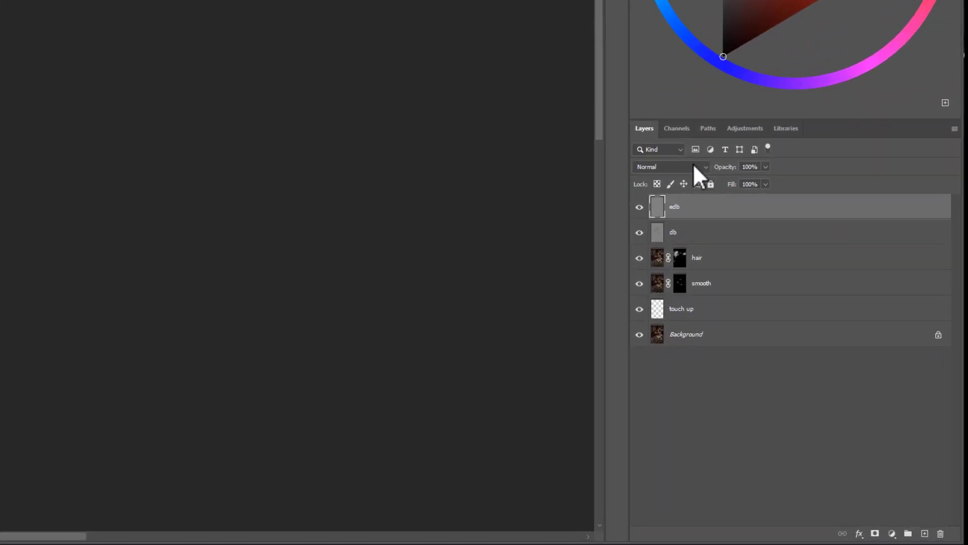
Step: Set the "edb" layer to Soft Light and darken the picture's outer areas with a very large black brush
{"action": "left_click", "coordinate": [803, 316]}
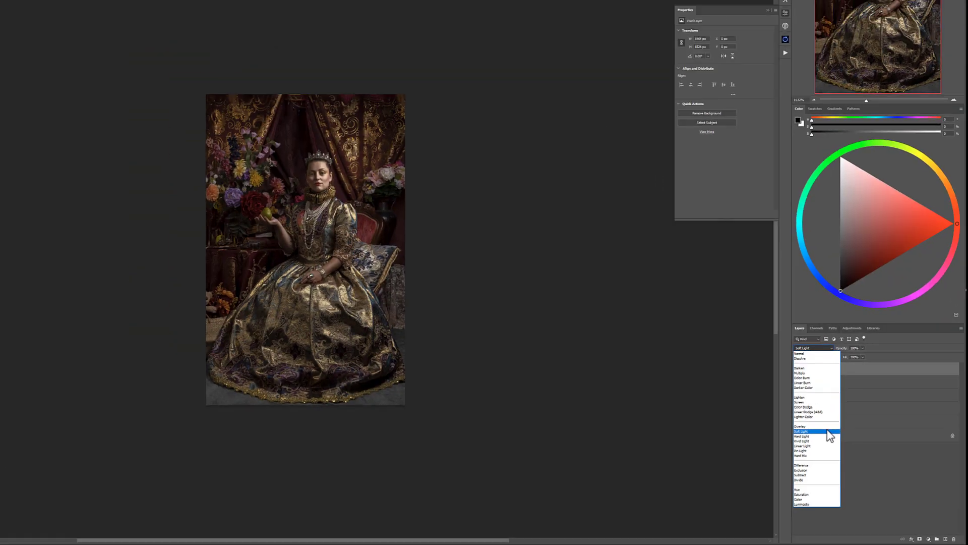
{"action": "left_click", "coordinate": [703, 327]}
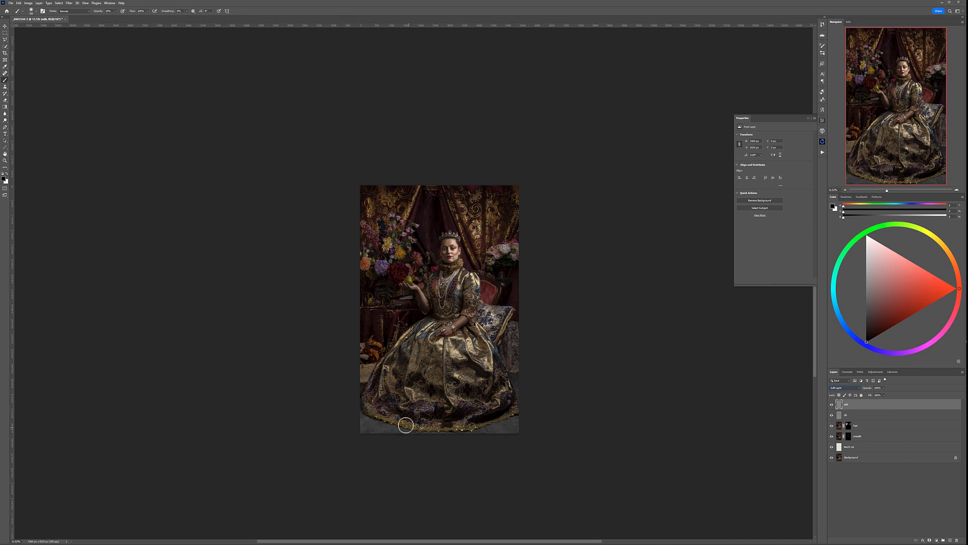
{"action": "key", "text": "bracketright"}
{"action": "key", "text": "bracketright"}
{"action": "key", "text": "bracketright"}
{"action": "key", "text": "bracketright"}
{"action": "key", "text": "bracketright"}
{"action": "key", "text": "bracketright"}
{"action": "key", "text": "bracketright"}
{"action": "key", "text": "bracketright"}
{"action": "key", "text": "bracketright"}
{"action": "key", "text": "bracketright"}
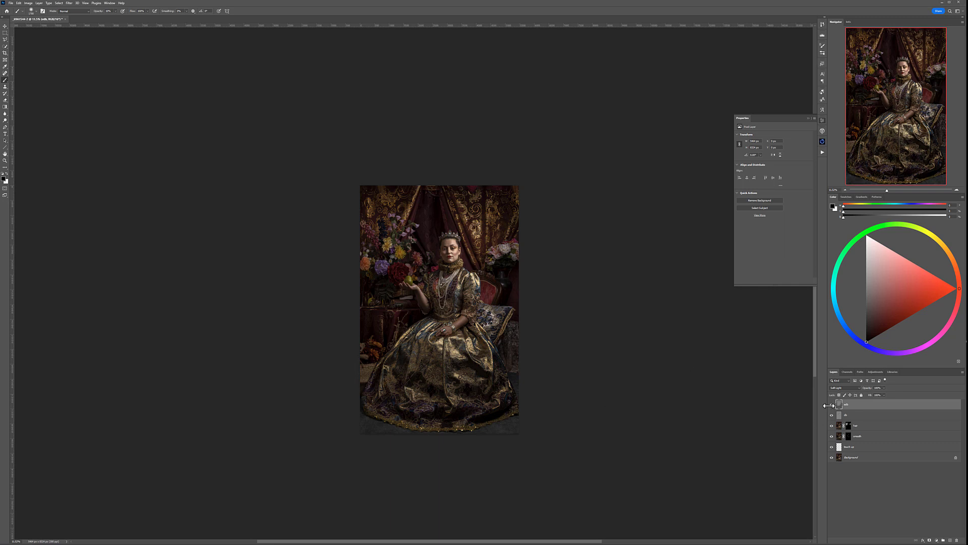
Step: Compare the image with and without the "edb" layer, and brighten the seated figure with a large white brush
{"action": "left_click", "coordinate": [833, 405]}
{"action": "left_click", "coordinate": [832, 405]}
{"action": "left_click", "coordinate": [832, 405]}
{"action": "left_click", "coordinate": [832, 405]}
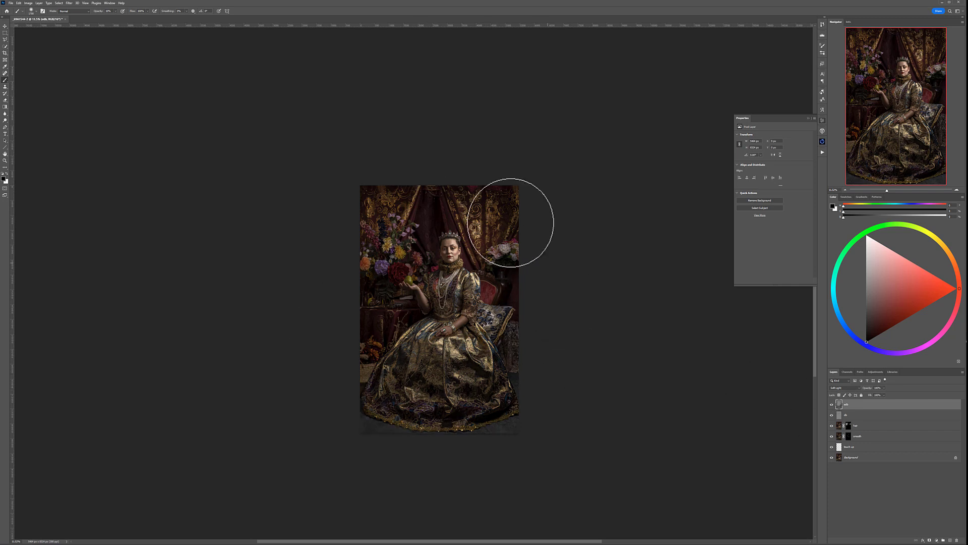
{"action": "key", "text": "x"}
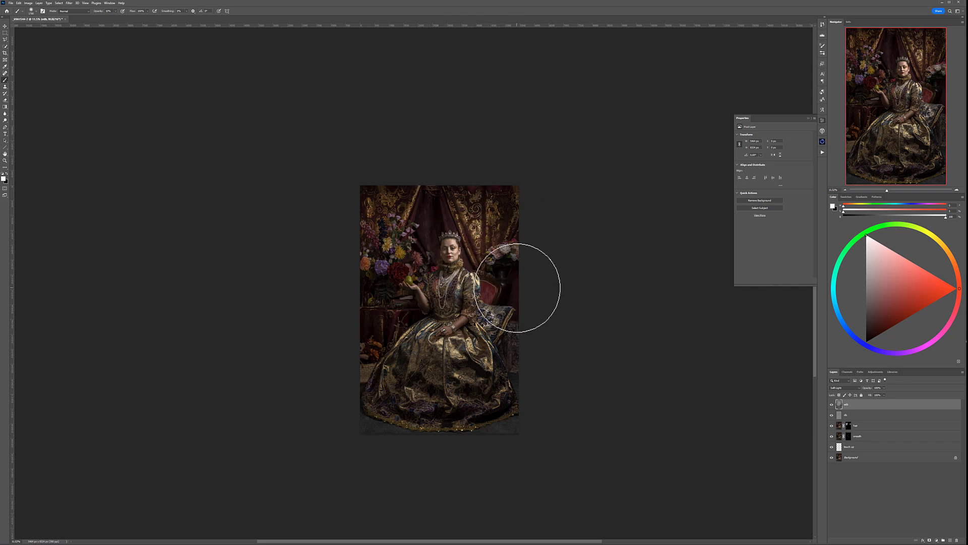
{"action": "left_click", "coordinate": [5, 27]}
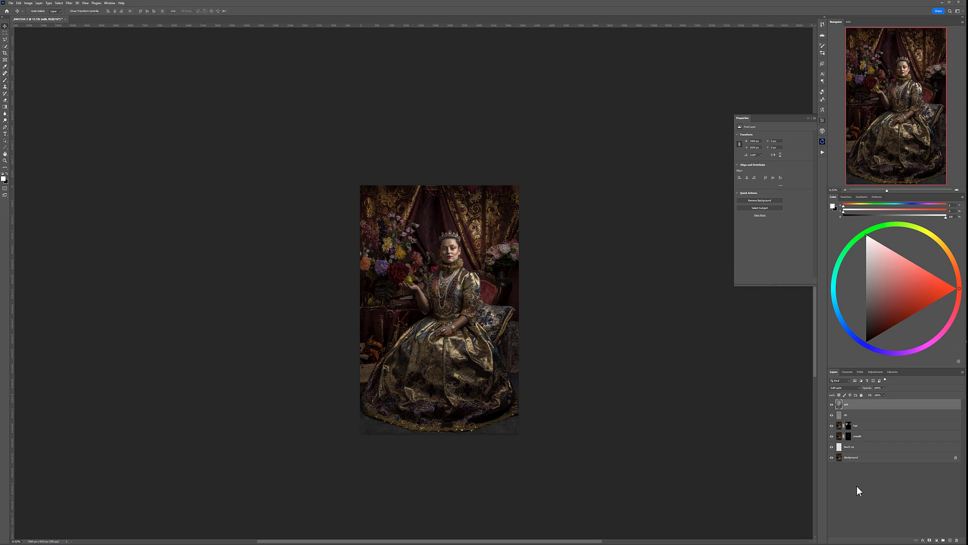
Step: Add a new layer above "edb" and fill it with 50% gray
{"action": "left_click", "coordinate": [950, 540]}
{"action": "key", "text": "shift+BackSpace"}
{"action": "key", "text": "Return"}
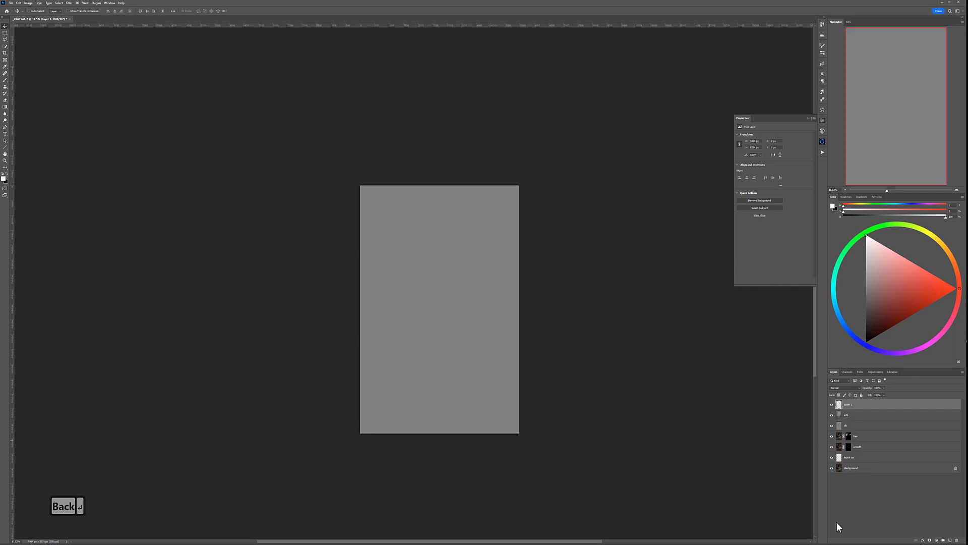
Step: Add 5% Gaussian monochromatic noise to the new gray layer
{"action": "left_click", "coordinate": [69, 3]}
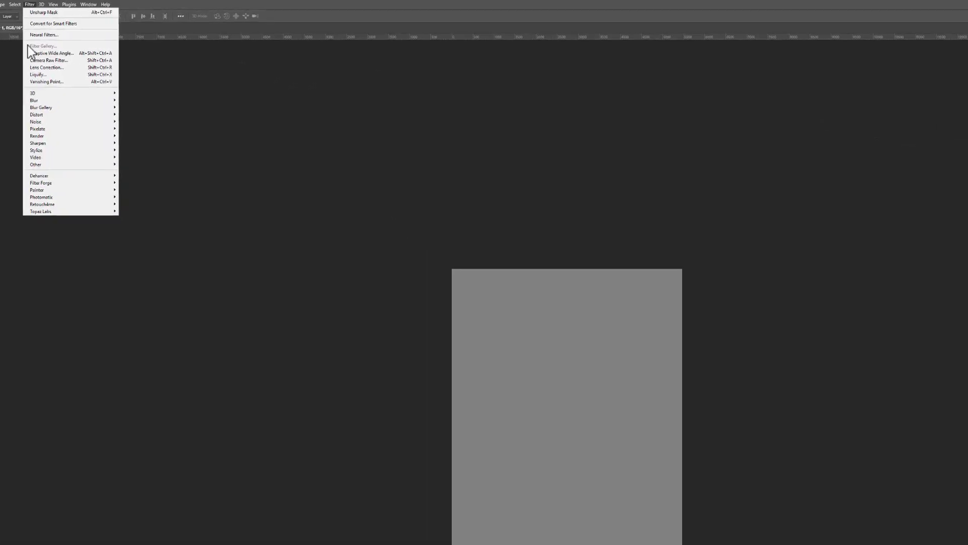
{"action": "mouse_move", "coordinate": [93, 120]}
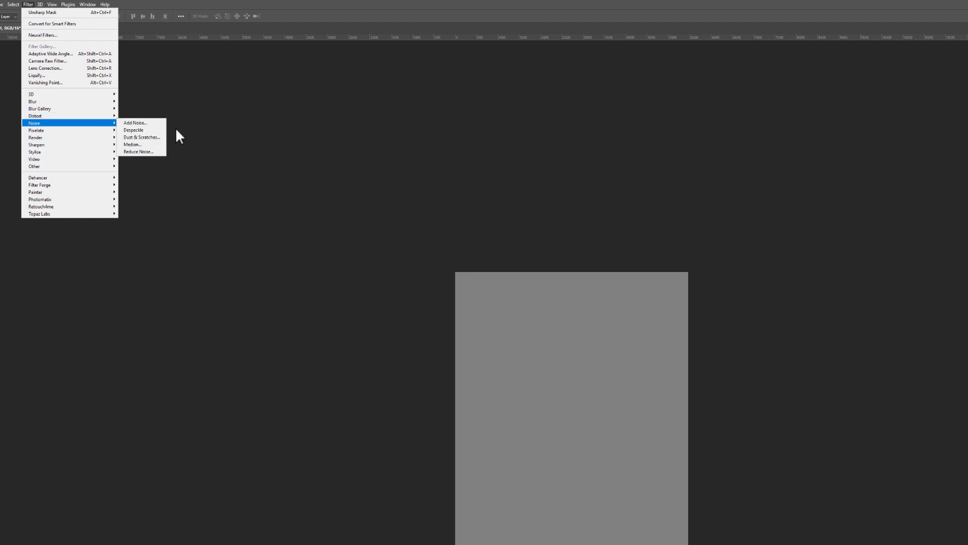
{"action": "left_click", "coordinate": [138, 123]}
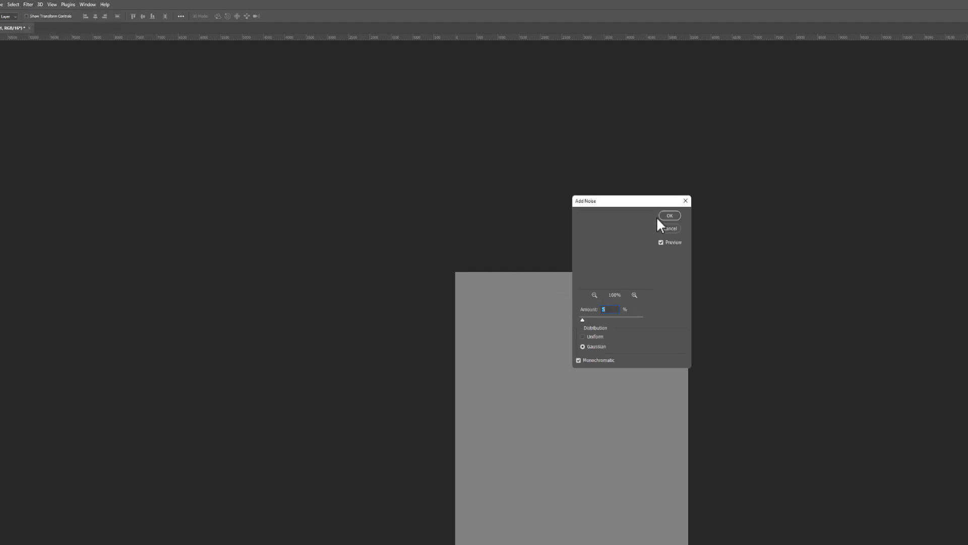
{"action": "left_click", "coordinate": [669, 215]}
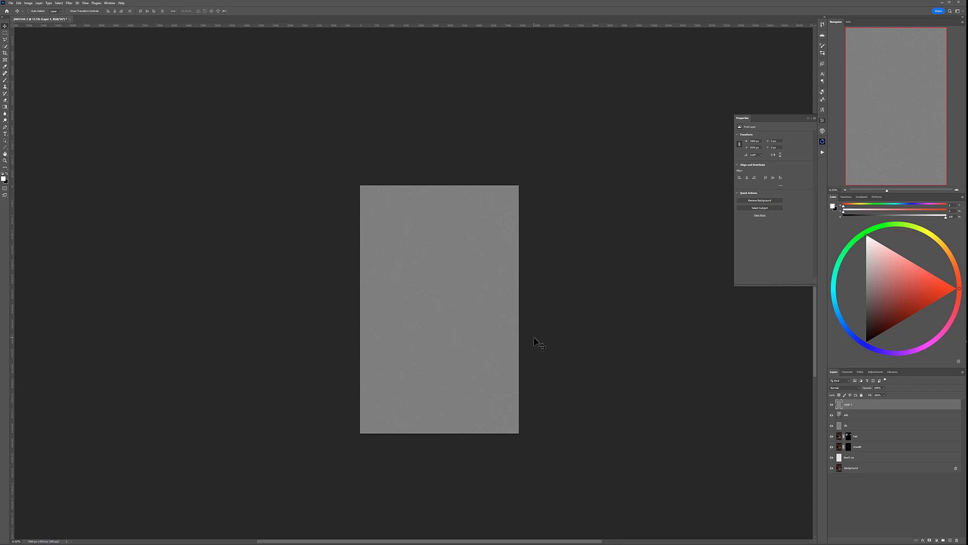
Step: Set the noise layer's blend mode to Soft Light and check the grain on the woman's face
{"action": "left_click", "coordinate": [852, 387]}
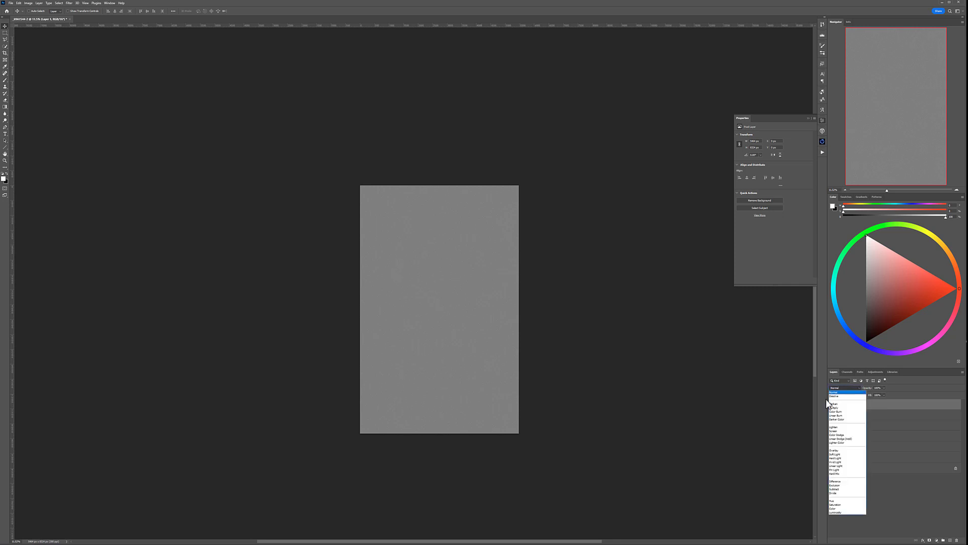
{"action": "left_click", "coordinate": [853, 454]}
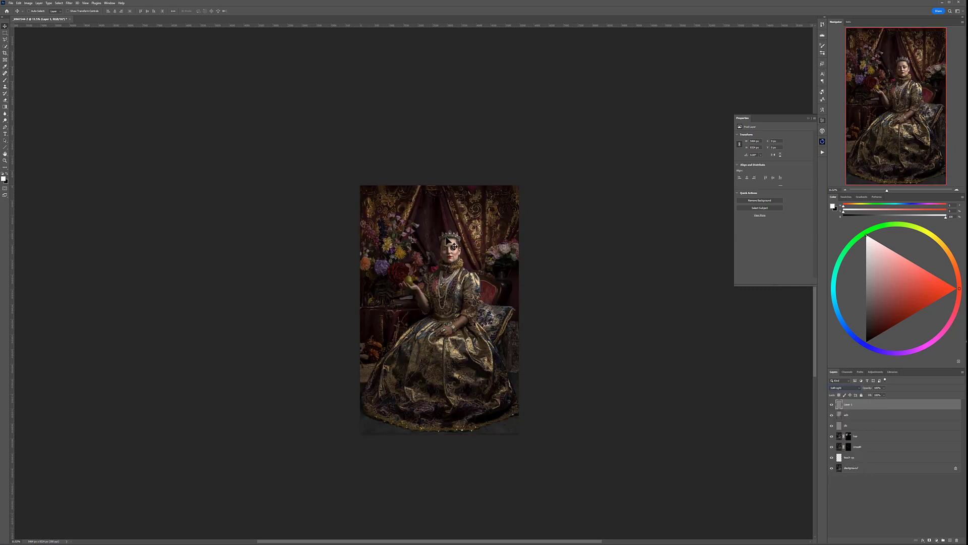
{"action": "scroll", "coordinate": [448, 240], "scroll_direction": "up", "scroll_amount": 4}
{"action": "scroll", "coordinate": [470, 240], "scroll_direction": "up", "scroll_amount": 2}
{"action": "scroll", "coordinate": [483, 275], "scroll_direction": "up", "scroll_amount": 2}
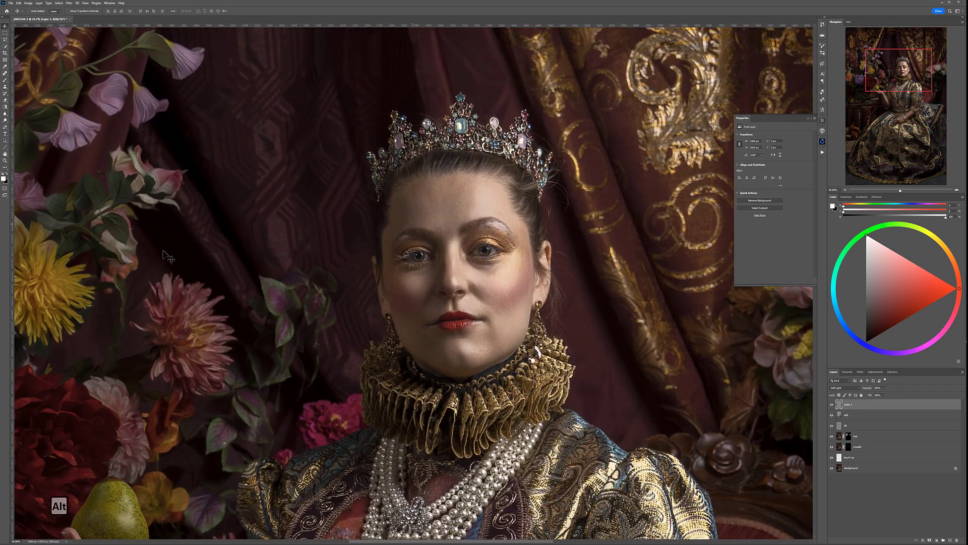
{"action": "scroll", "coordinate": [484, 276], "scroll_direction": "up", "scroll_amount": 1}
{"action": "scroll", "coordinate": [500, 347], "scroll_direction": "down", "scroll_amount": 8}
{"action": "left_click_drag", "start_coordinate": [489, 309], "coordinate": [435, 240]}
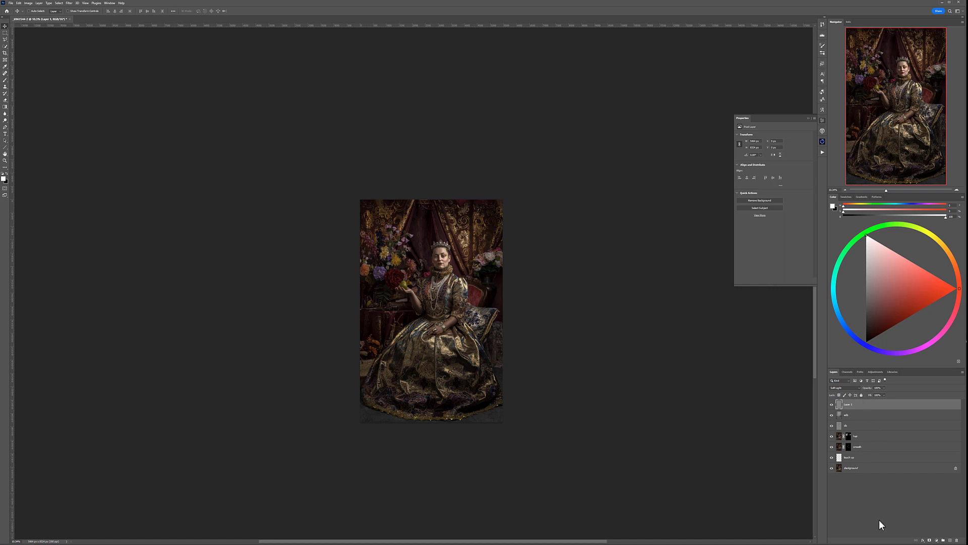
Step: Add a Selective Color adjustment above the noise layer and tint the Blacks, slightly lowering their yellow and black amounts
{"action": "left_click", "coordinate": [937, 541]}
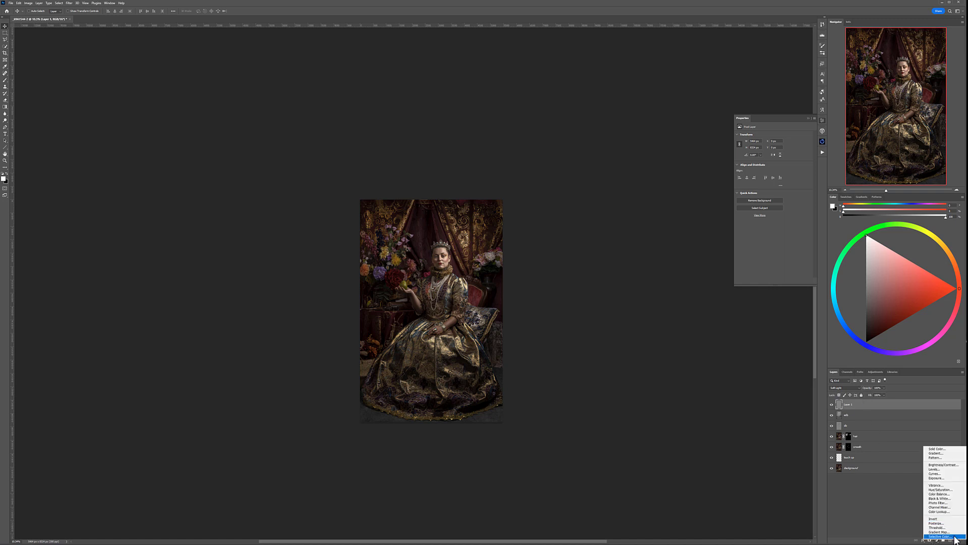
{"action": "left_click", "coordinate": [942, 536]}
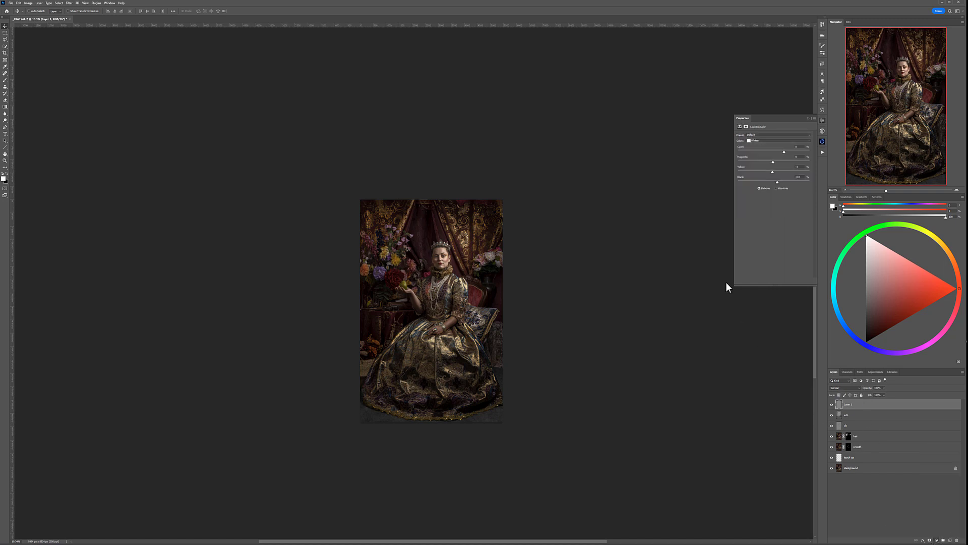
{"action": "left_click", "coordinate": [763, 141]}
{"action": "left_click", "coordinate": [756, 178]}
{"action": "left_click_drag", "start_coordinate": [773, 182], "coordinate": [773, 180]}
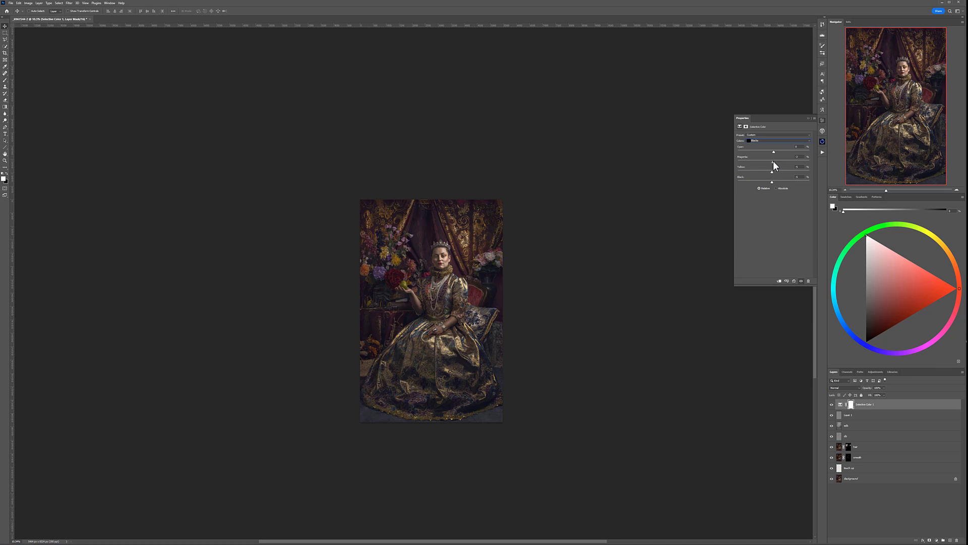
{"action": "left_click_drag", "start_coordinate": [776, 151], "coordinate": [771, 150]}
Step: Shift the Neutrals toward a warmer yellow tone in the Selective Color adjustment and switch to the Whites
{"action": "left_click", "coordinate": [766, 141]}
{"action": "left_click", "coordinate": [777, 175]}
{"action": "left_click", "coordinate": [763, 139]}
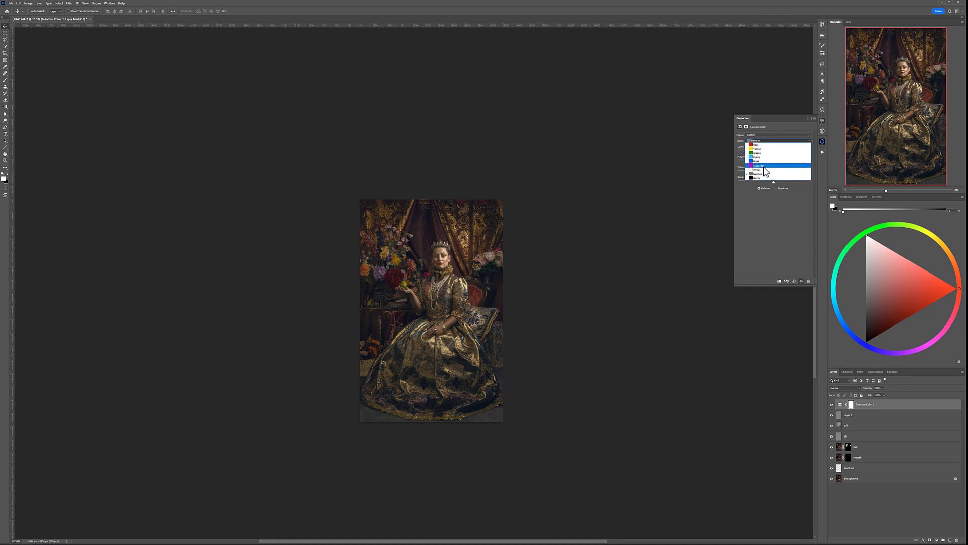
{"action": "left_click", "coordinate": [765, 169]}
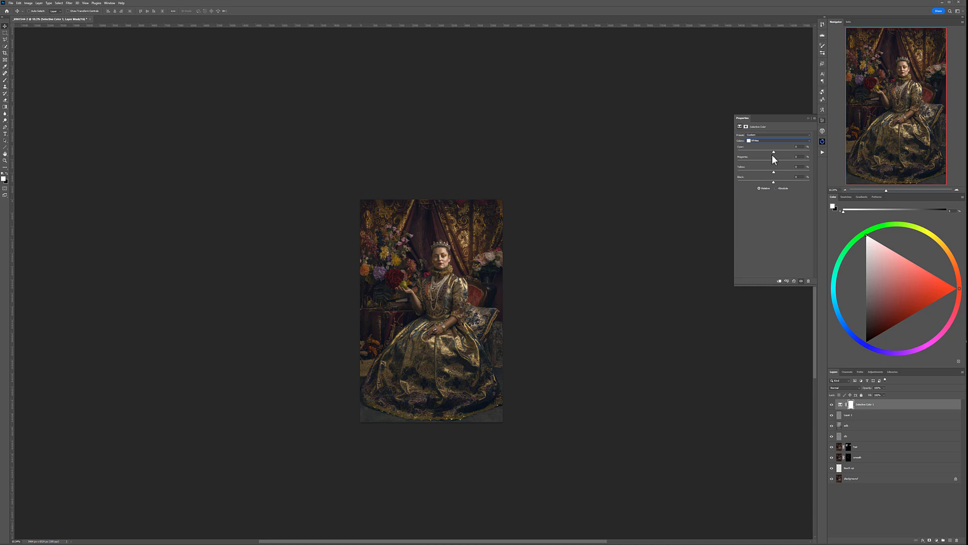
Step: Deepen the Reds in the Selective Color adjustment by raising black, and fine-tune their cyan and yellow
{"action": "left_click", "coordinate": [769, 141]}
{"action": "left_click", "coordinate": [754, 144]}
{"action": "mouse_move", "coordinate": [774, 181]}
{"action": "left_mouse_down"}
{"action": "mouse_move", "coordinate": [722, 183]}
{"action": "mouse_move", "coordinate": [885, 173]}
{"action": "mouse_move", "coordinate": [625, 184]}
{"action": "mouse_move", "coordinate": [779, 178]}
{"action": "left_mouse_up"}
{"action": "left_click_drag", "start_coordinate": [809, 151], "coordinate": [783, 150]}
{"action": "left_click_drag", "start_coordinate": [781, 172], "coordinate": [846, 169]}
Step: Deepen the Yellows in the Selective Color adjustment by raising black, with slight increases in cyan and yellow
{"action": "left_click", "coordinate": [758, 141]}
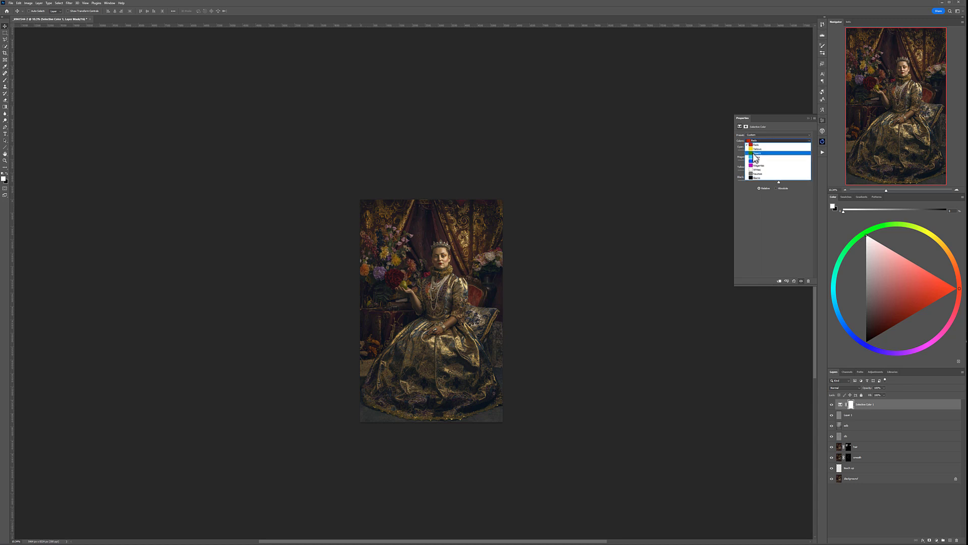
{"action": "left_click", "coordinate": [757, 147]}
{"action": "left_click_drag", "start_coordinate": [775, 183], "coordinate": [844, 186]}
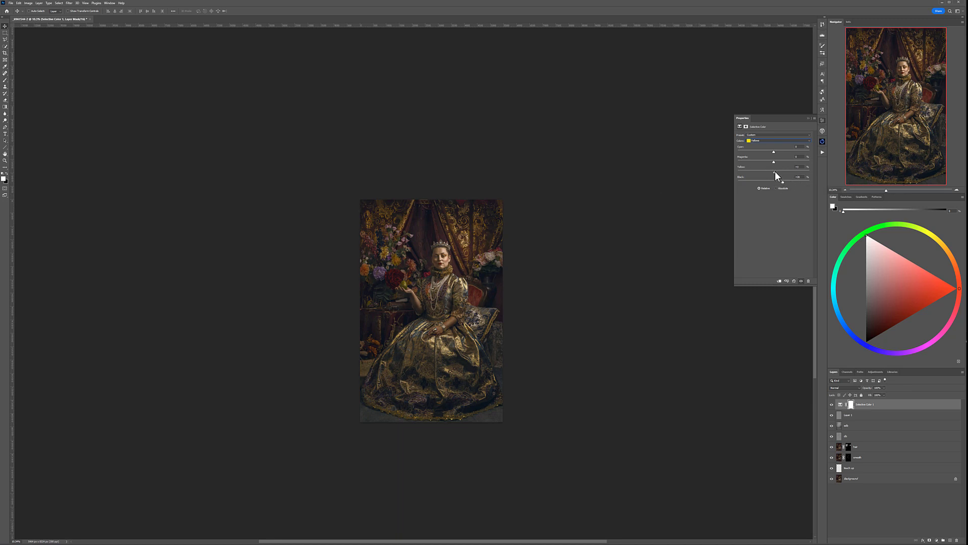
{"action": "left_click_drag", "start_coordinate": [754, 152], "coordinate": [825, 153]}
{"action": "scroll", "coordinate": [412, 260], "scroll_direction": "up", "scroll_amount": 3}
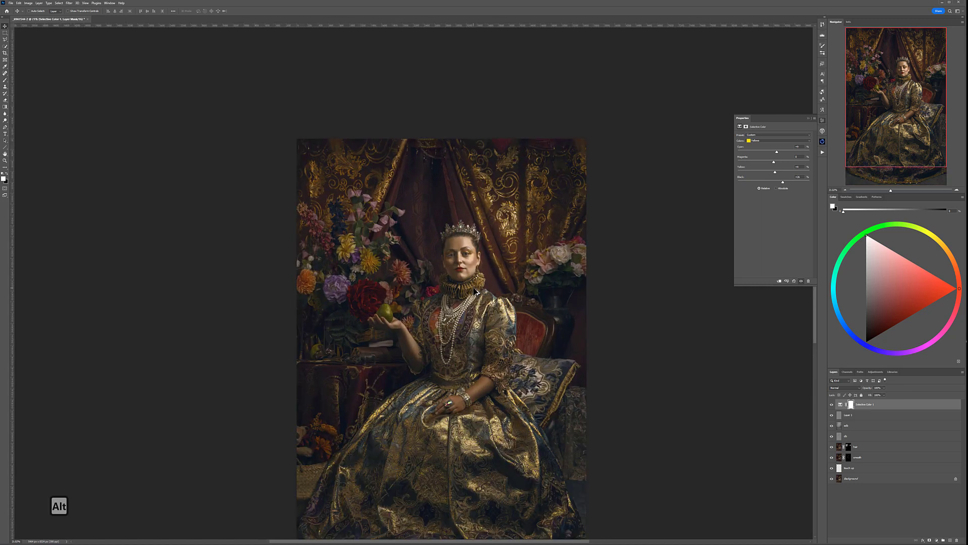
{"action": "scroll", "coordinate": [492, 304], "scroll_direction": "down", "scroll_amount": 10}
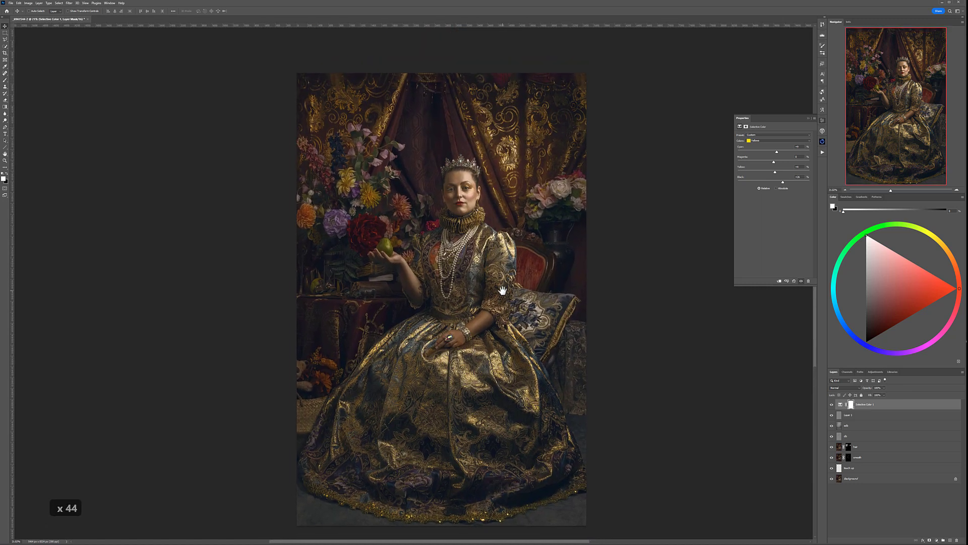
{"action": "scroll", "coordinate": [503, 290], "scroll_direction": "down", "scroll_amount": 14}
{"action": "scroll", "coordinate": [499, 290], "scroll_direction": "down", "scroll_amount": 3, "text": "alt"}
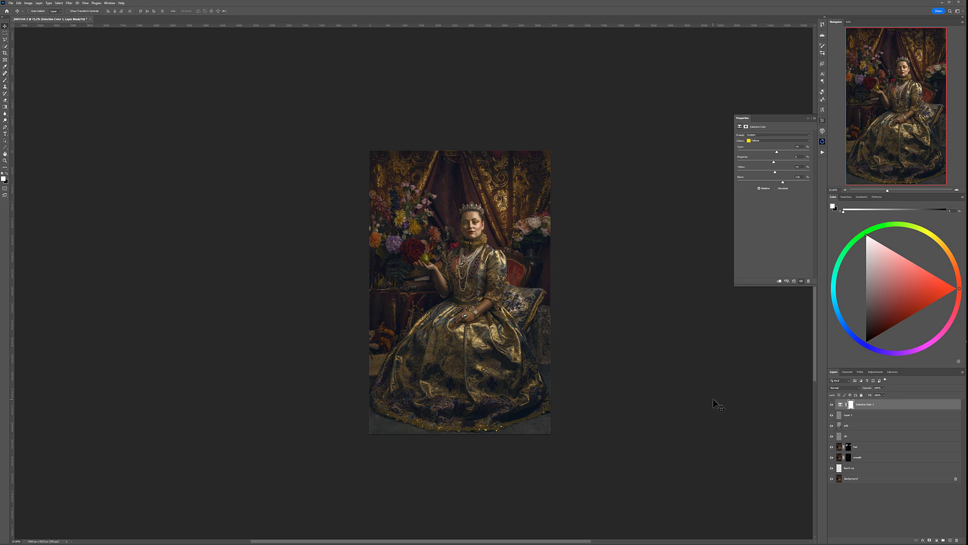
Step: Add a white text line across the lower skirt with the photographer's name followed by "Fine art photography"
{"action": "left_click", "coordinate": [5, 134]}
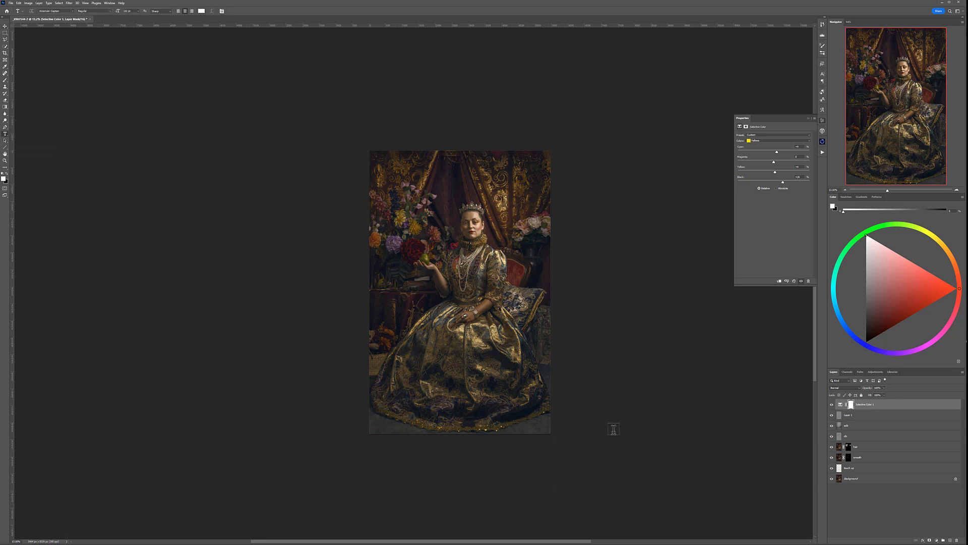
{"action": "left_click", "coordinate": [614, 430]}
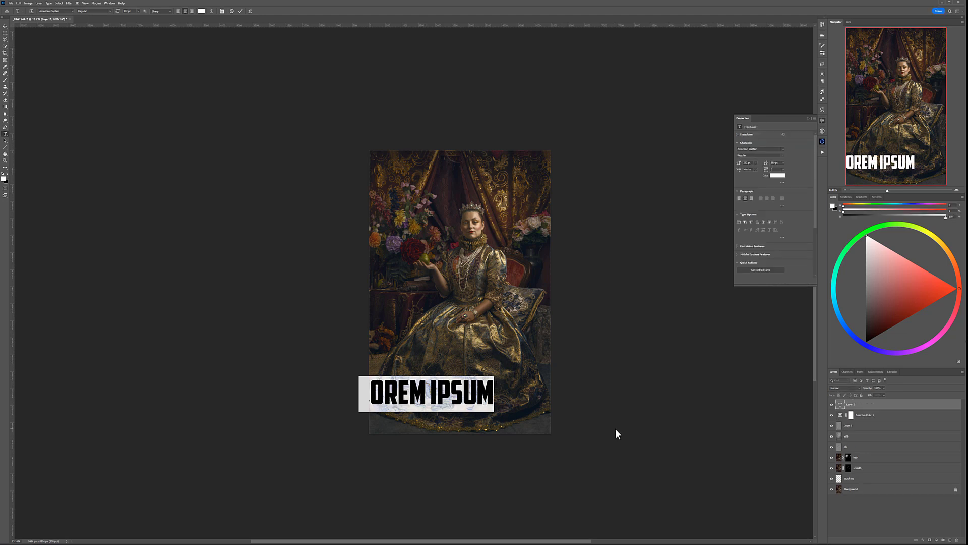
{"action": "type", "text": "Vladimir"}
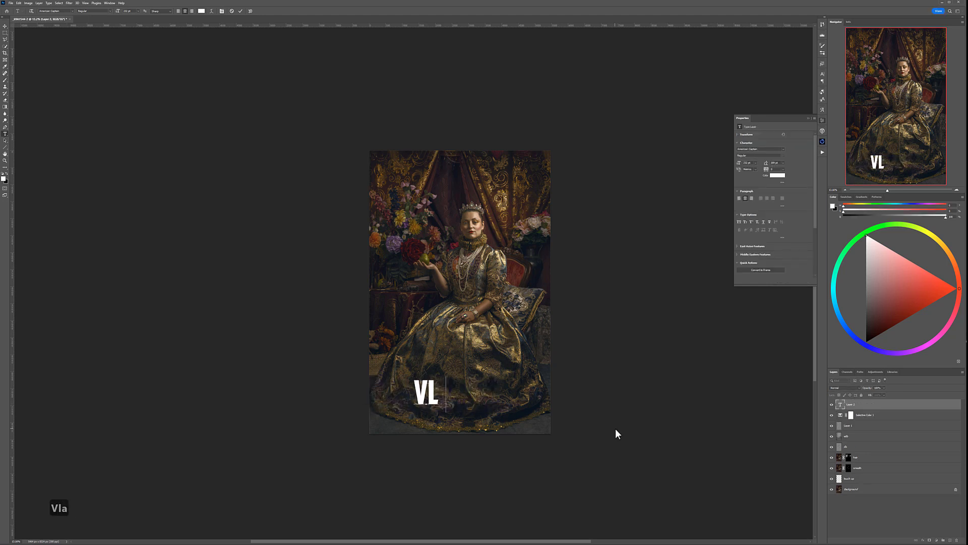
{"action": "type", "text": " Chopine Fine"}
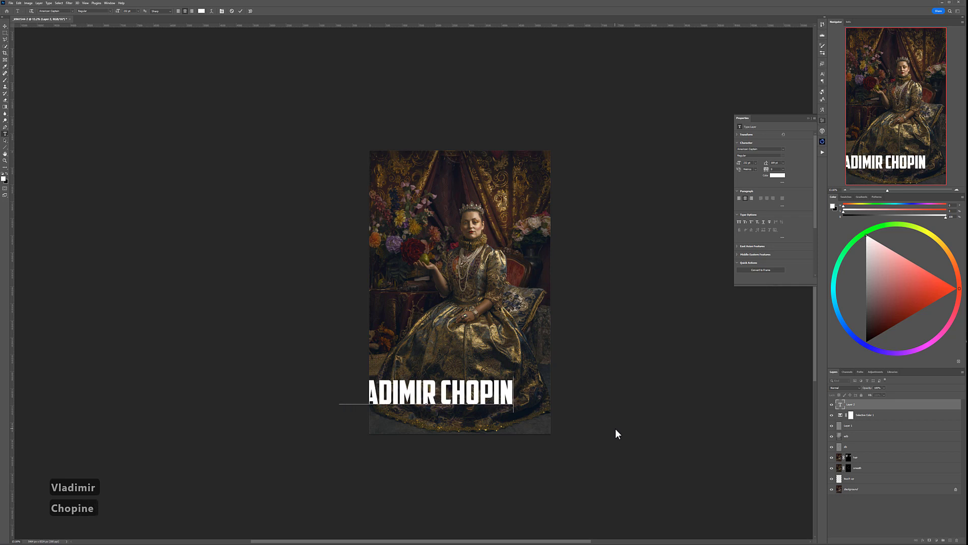
{"action": "type", "text": " art photo"}
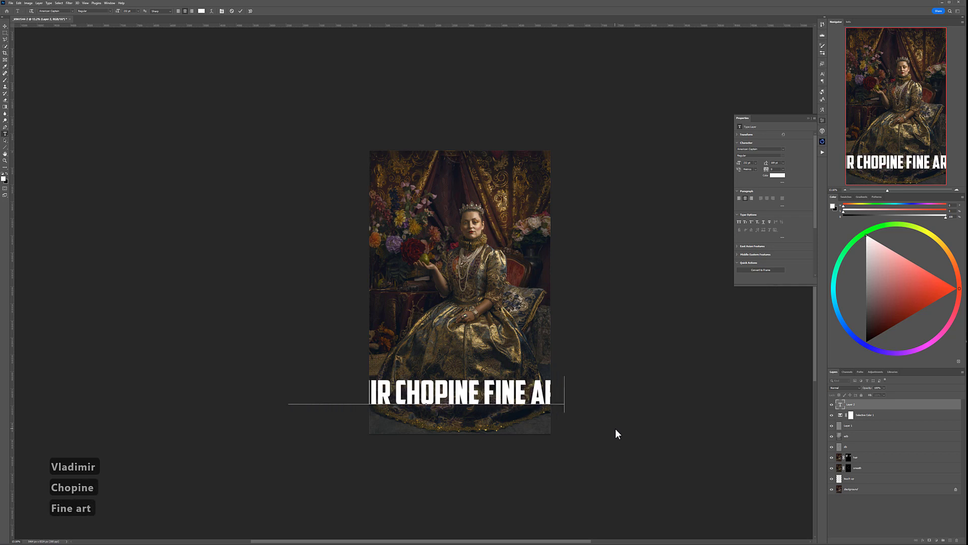
{"action": "type", "text": "graphy"}
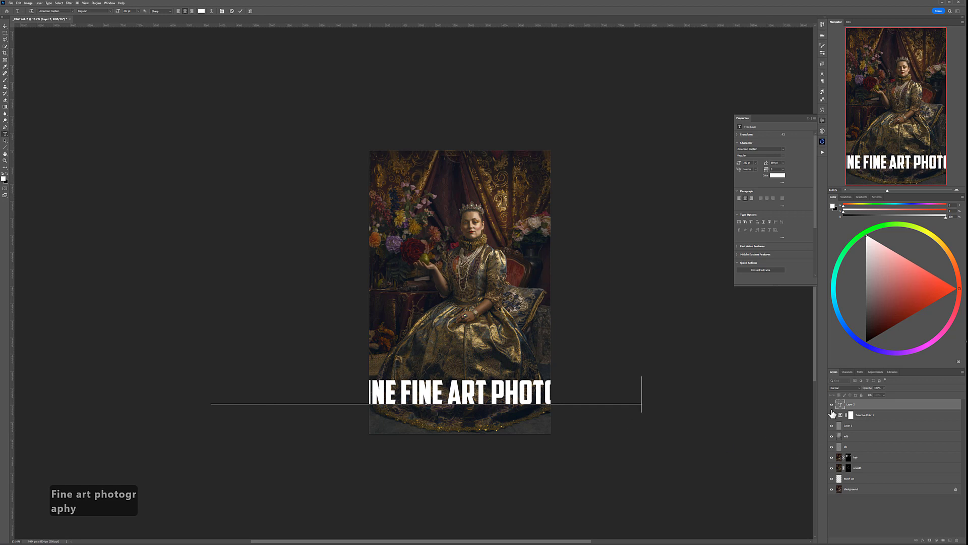
{"action": "left_click", "coordinate": [847, 403]}
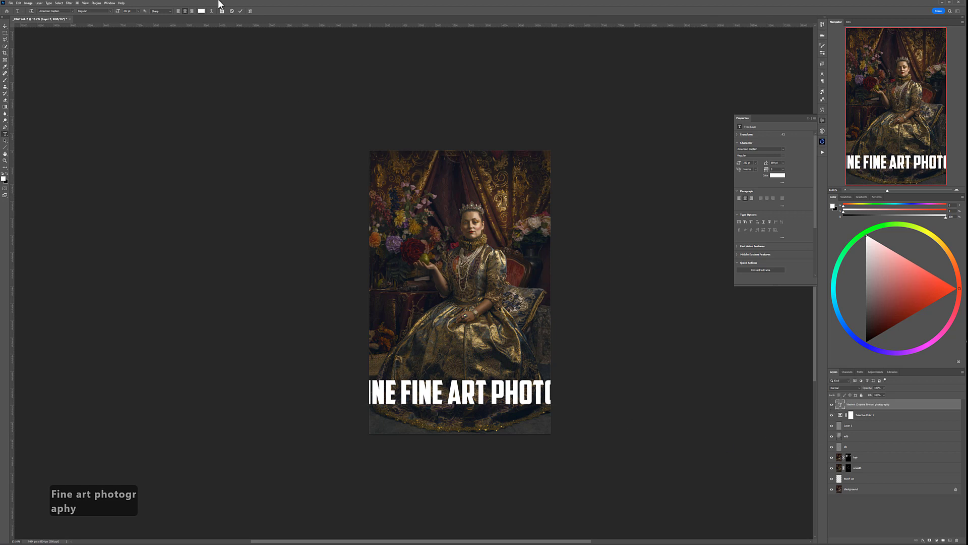
Step: Shrink the signature text and place it in the picture's lower-right corner at reduced opacity
{"action": "key", "text": "ctrl+a"}
{"action": "left_click_drag", "start_coordinate": [119, 11], "coordinate": [64, 11]}
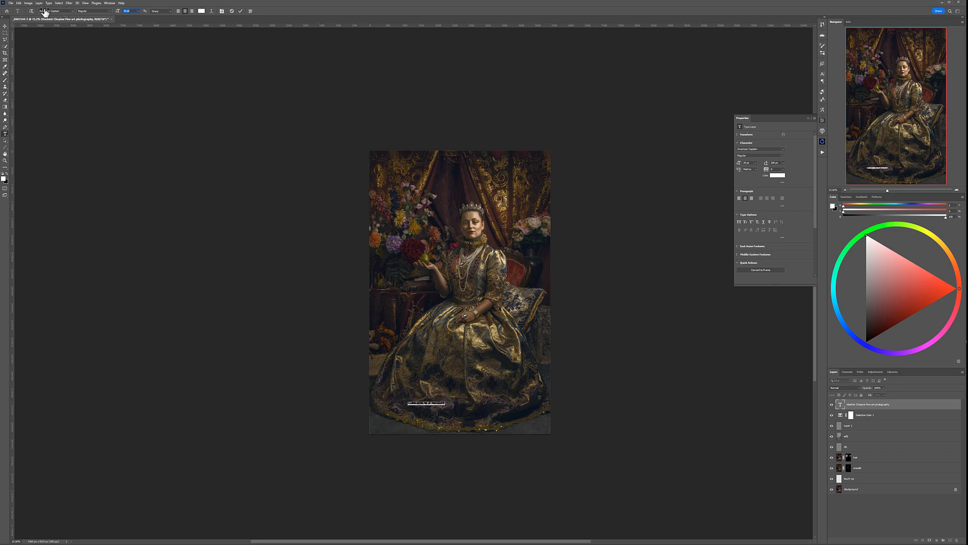
{"action": "left_click", "coordinate": [5, 27]}
{"action": "left_click_drag", "start_coordinate": [423, 409], "coordinate": [524, 433]}
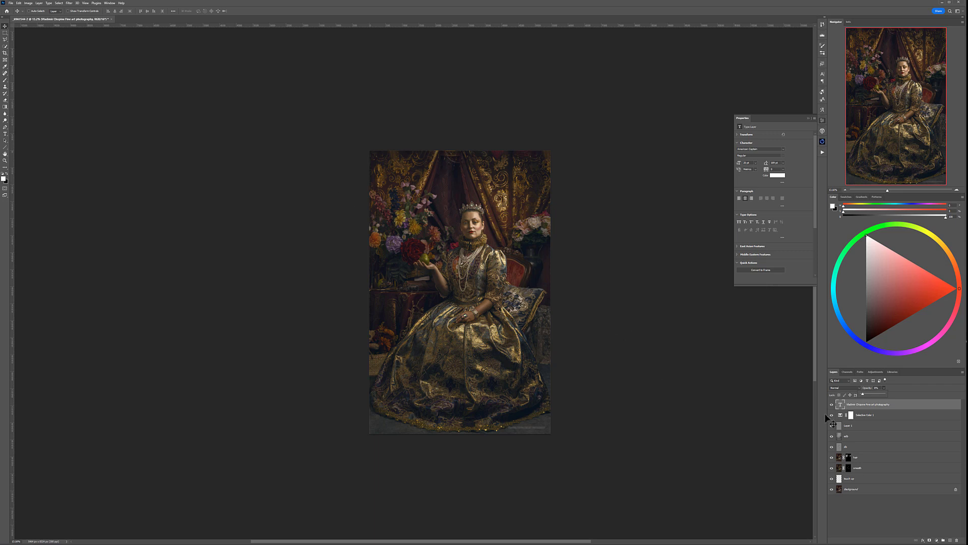
Step: Group all layers above the Background and name the group "retouching"
{"action": "left_click", "coordinate": [880, 479], "text": "shift"}
{"action": "key", "text": "ctrl+g"}
{"action": "double_click", "coordinate": [856, 402]}
{"action": "type", "text": "retouching"}
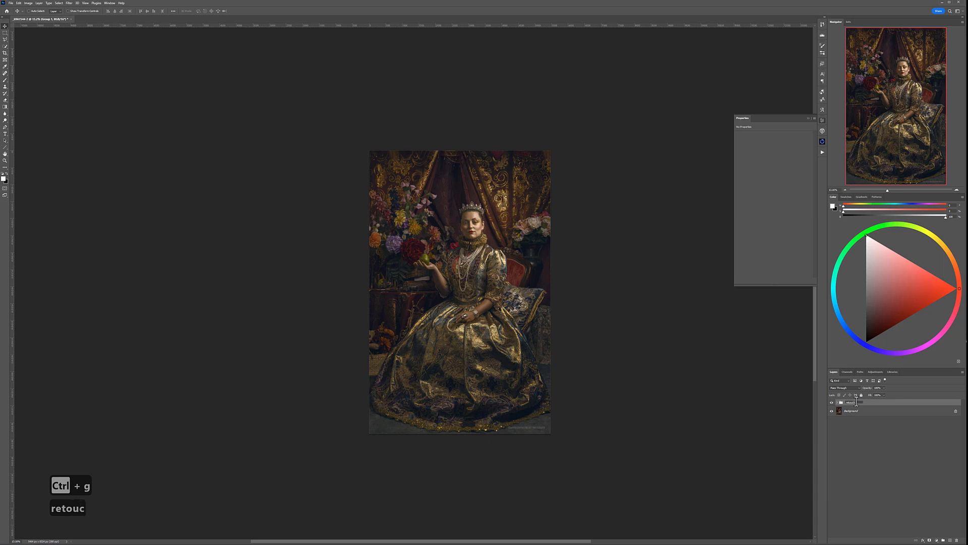
{"action": "left_click", "coordinate": [877, 405]}
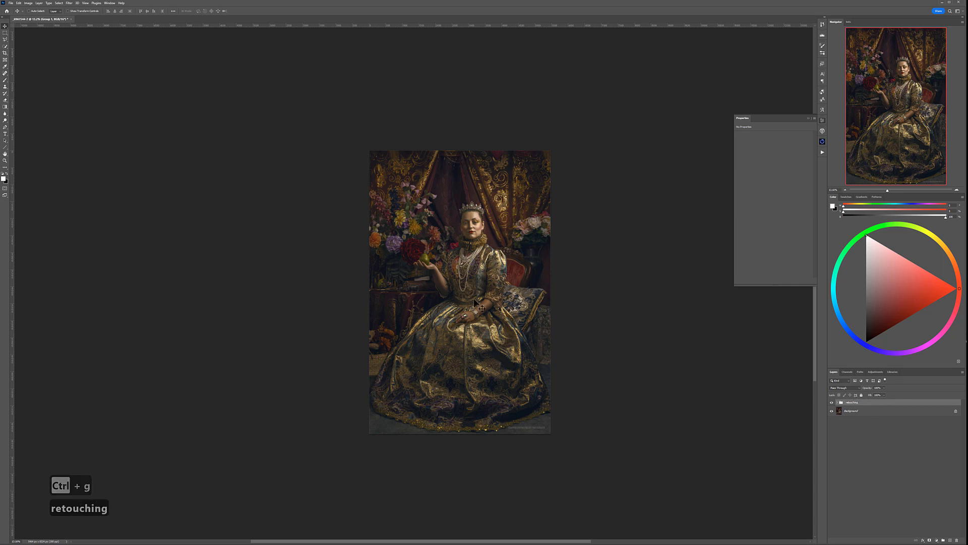
Step: Compare the portrait before and after by repeatedly hiding and showing the "retouching" group
{"action": "key", "text": "space"}
{"action": "mouse_move", "coordinate": [516, 269]}
{"action": "left_mouse_down"}
{"action": "mouse_move", "coordinate": [433, 274]}
{"action": "mouse_move", "coordinate": [445, 271]}
{"action": "left_mouse_up"}
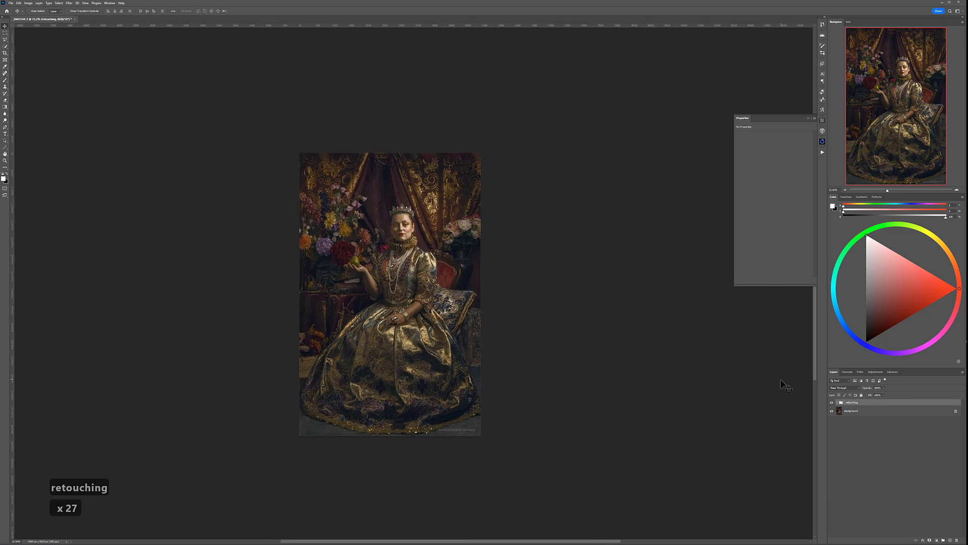
{"action": "left_click", "coordinate": [832, 403]}
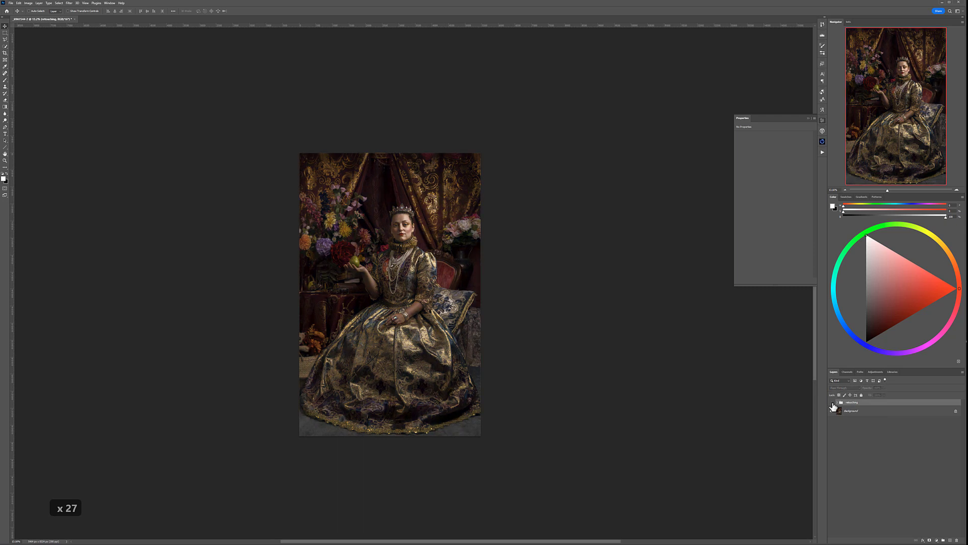
{"action": "left_click", "coordinate": [832, 403]}
{"action": "left_click", "coordinate": [832, 403]}
{"action": "left_click", "coordinate": [832, 403]}
{"action": "left_click", "coordinate": [832, 403]}
{"action": "left_click", "coordinate": [832, 403]}
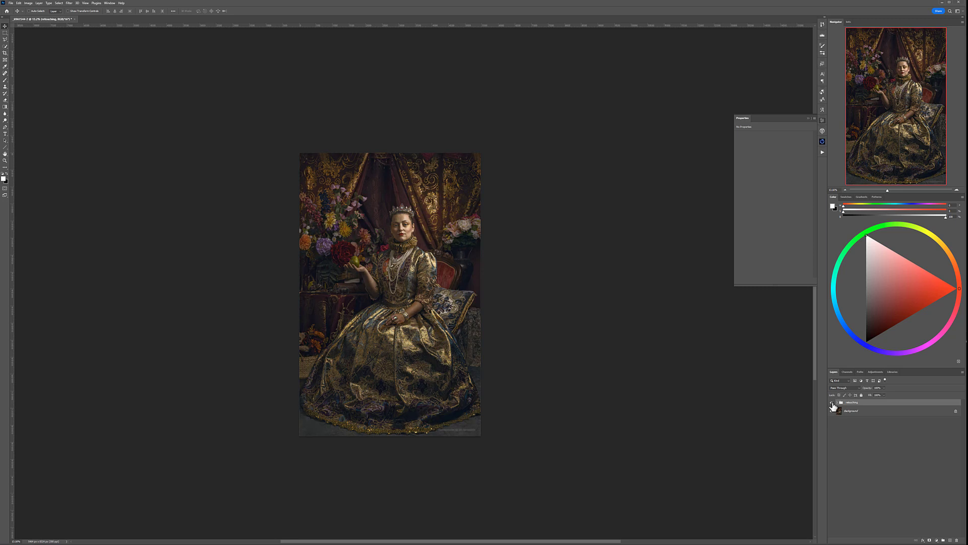
{"action": "left_click", "coordinate": [832, 403]}
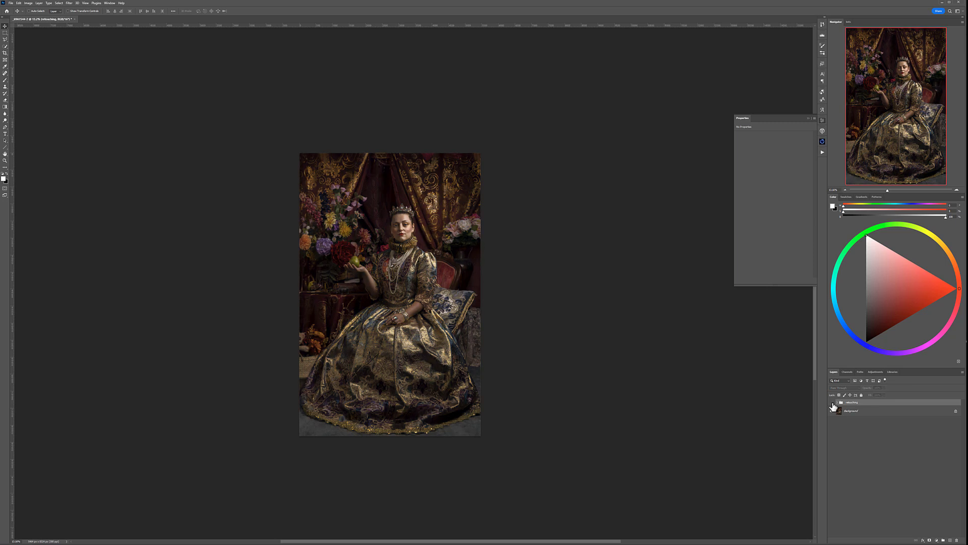
{"action": "left_click", "coordinate": [832, 403]}
{"action": "left_click", "coordinate": [832, 403]}
{"action": "left_click", "coordinate": [833, 403]}
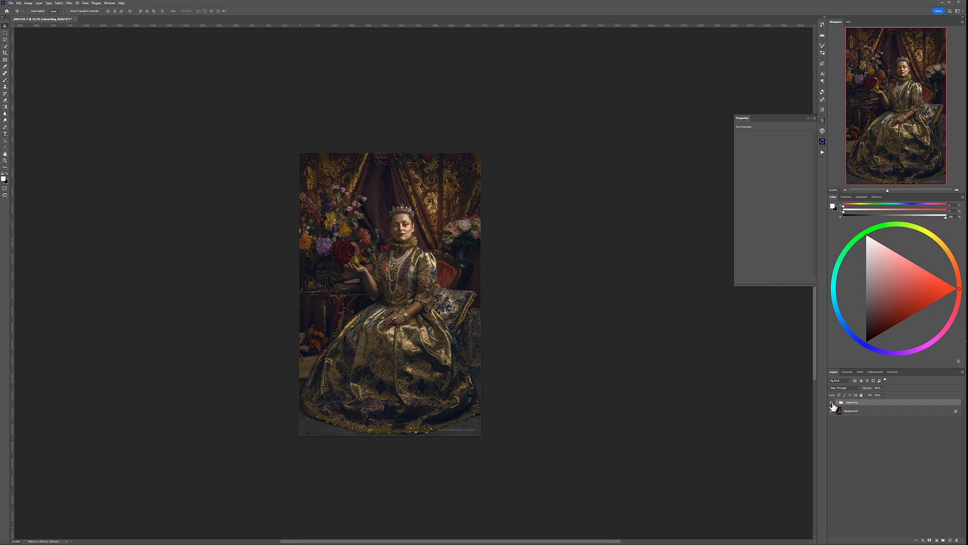